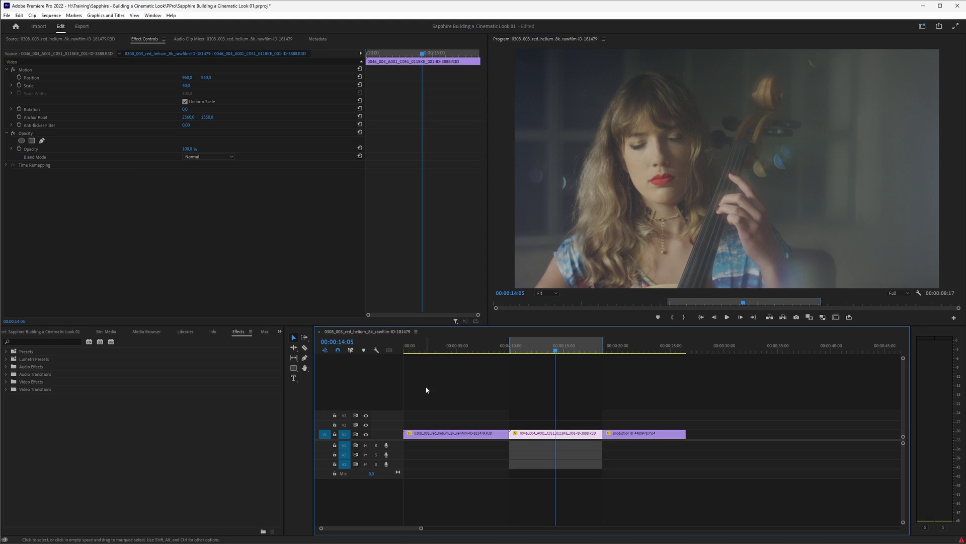
- Apply the S_Effect video effect to the middle cellist clip on V1 and open it for editing in Sapphire Effect Builder
click(59, 341)
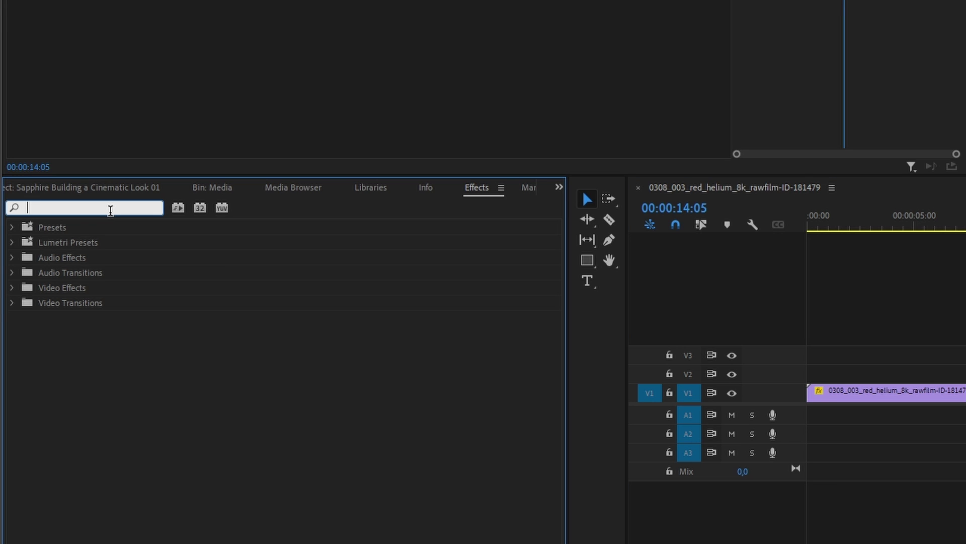
text(s)
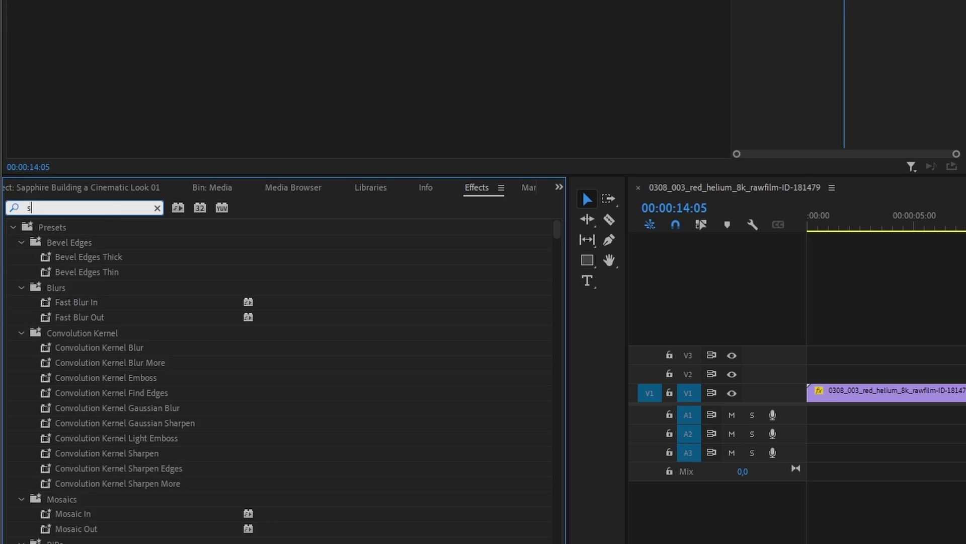
text(_effec)
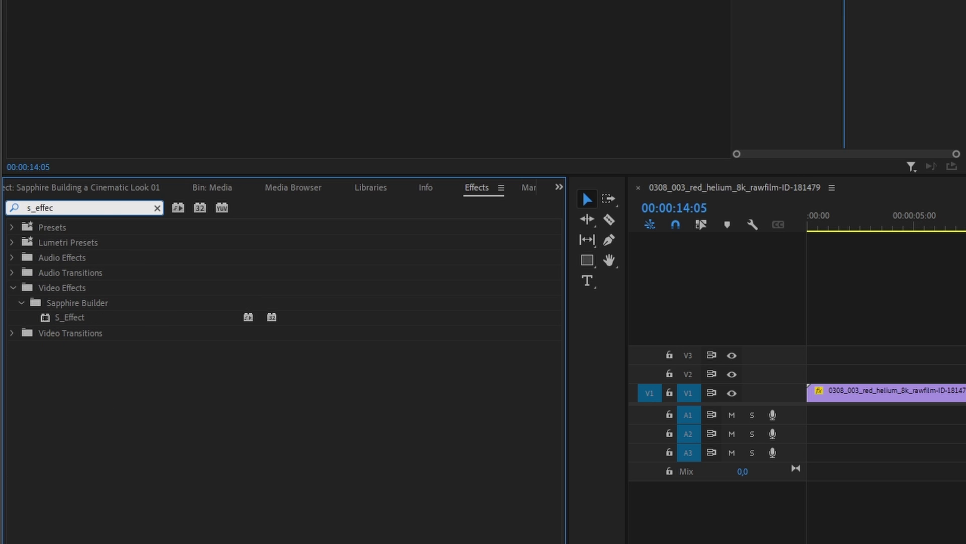
drag(59, 318, 965, 390)
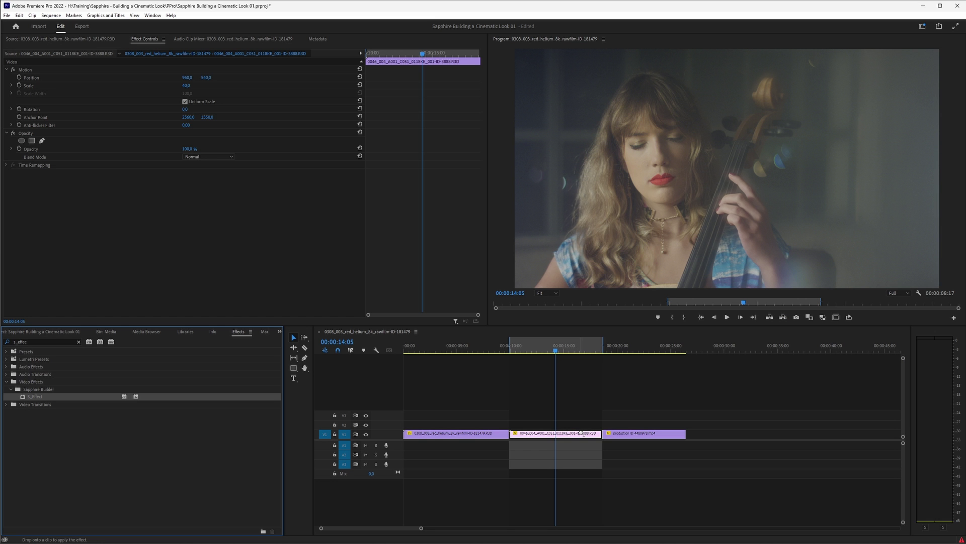
drag(581, 432, 581, 433)
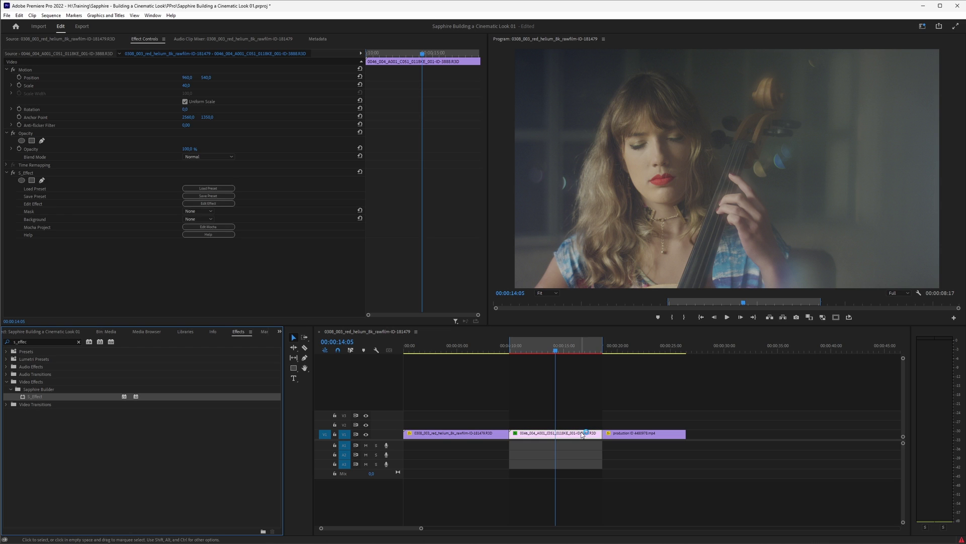
click(222, 208)
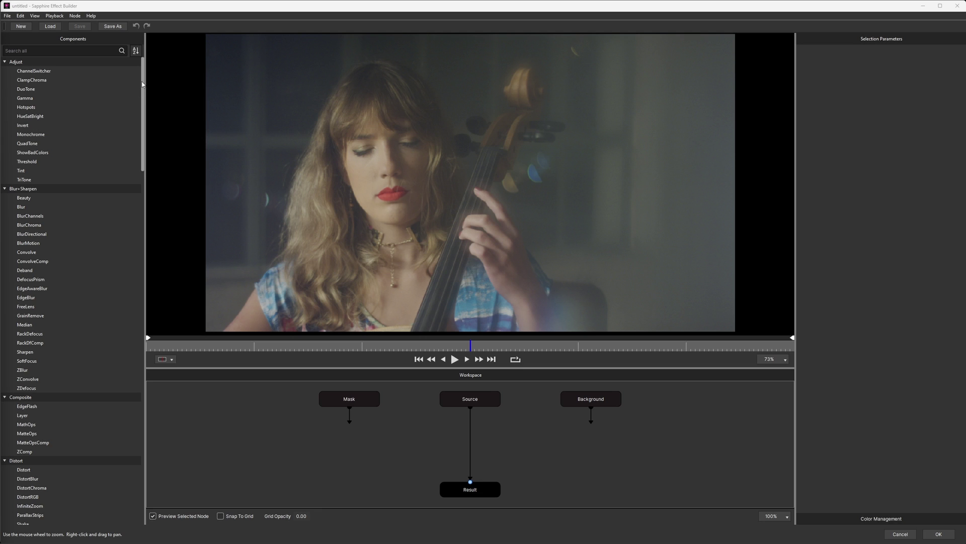
- Find the ColorFuseLooks component by searching for "color" and insert it as a node between Source and Result
drag(143, 84, 143, 144)
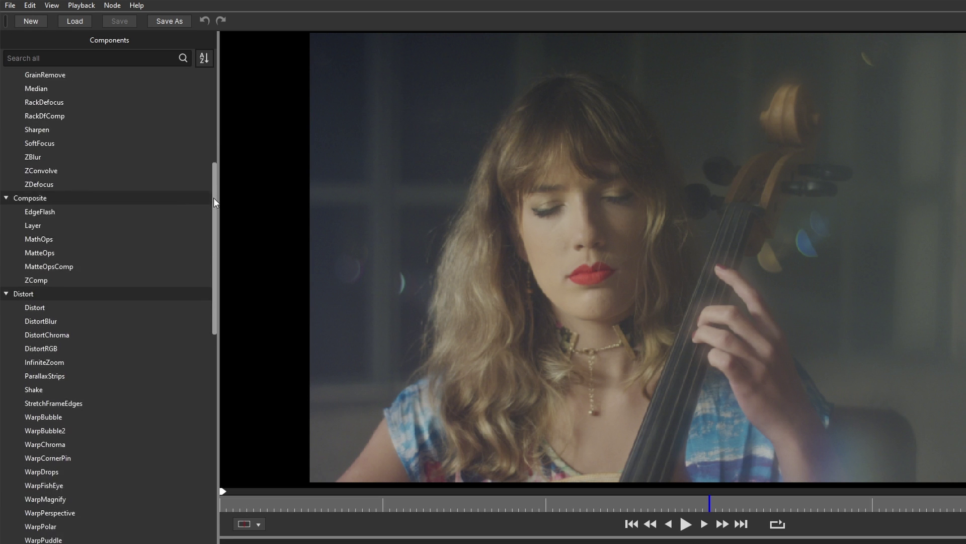
drag(213, 197, 207, 303)
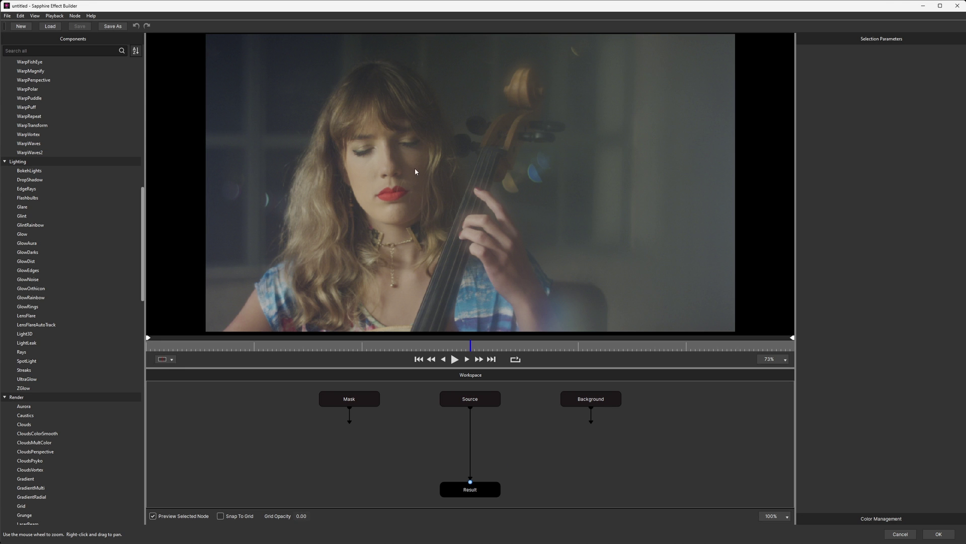
drag(144, 226, 139, 226)
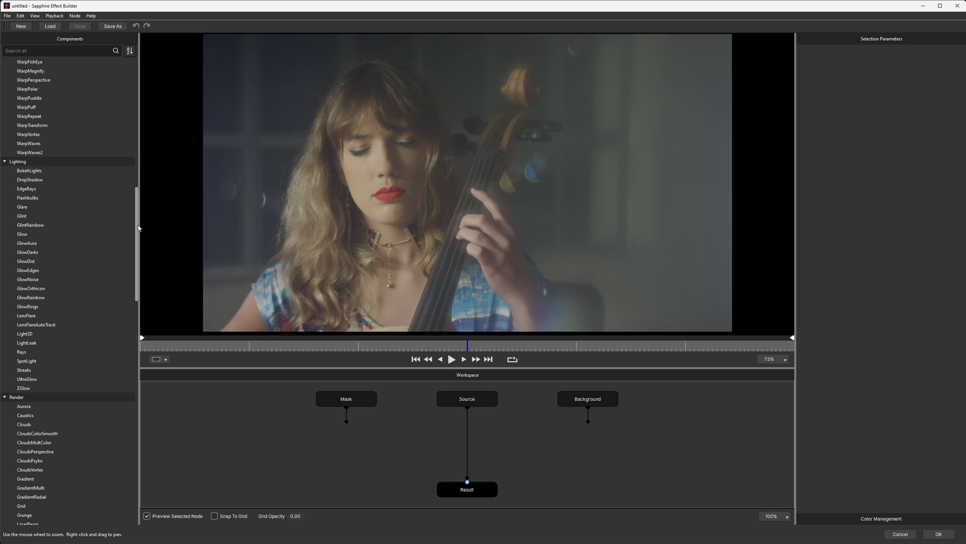
scroll(102, 244, up, 19)
click(39, 50)
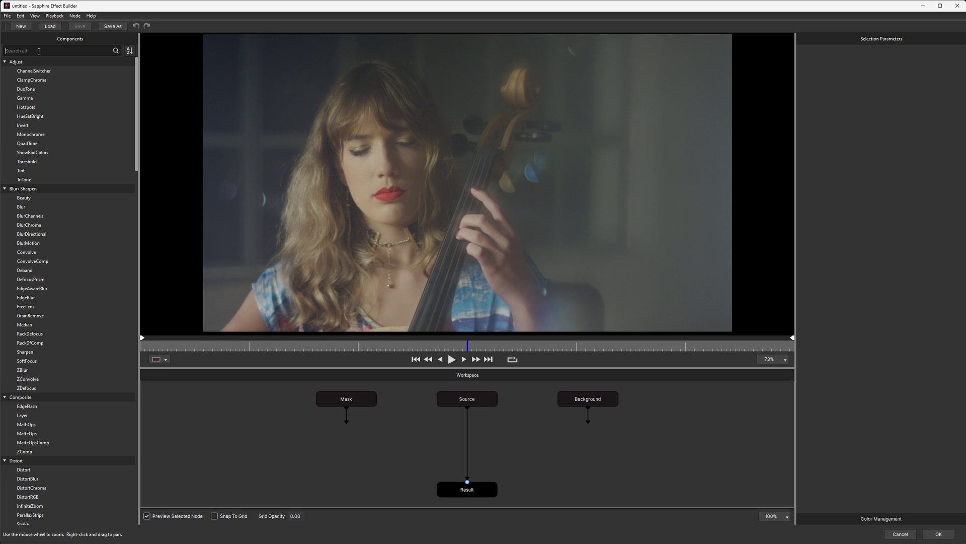
text(color)
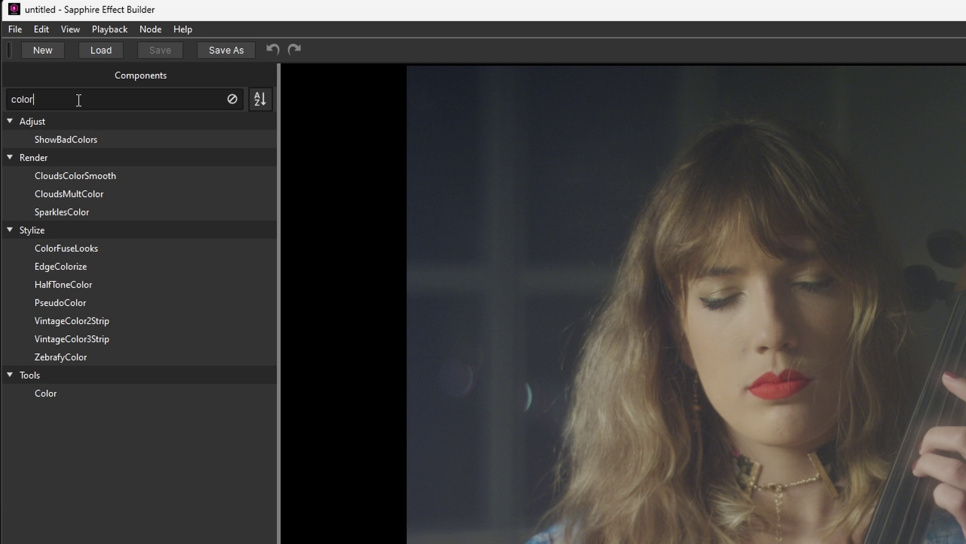
click(78, 249)
drag(78, 249, 462, 430)
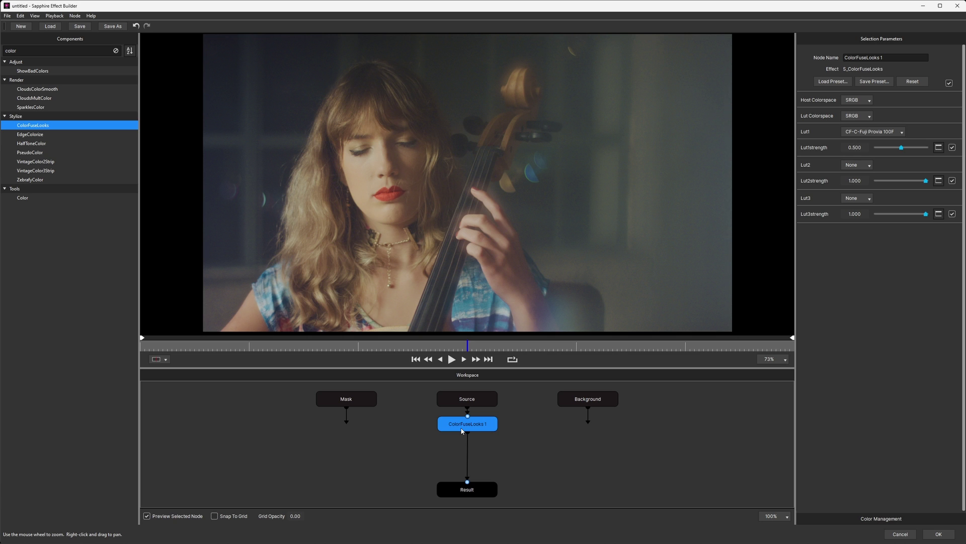
- Open the ColorFuseLooks presets and preview M Color Pop, M Airy X-Pro, M Get Mean, M Faded Memories and M Enchanted Garden Party
mouse_move(902, 147)
mouse_down()
mouse_move(909, 153)
mouse_move(901, 149)
mouse_up()
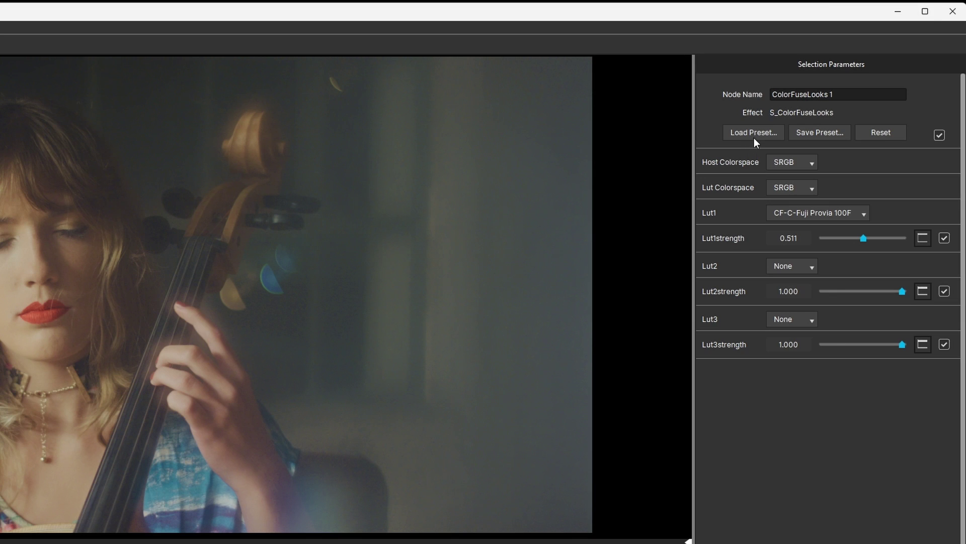
click(754, 137)
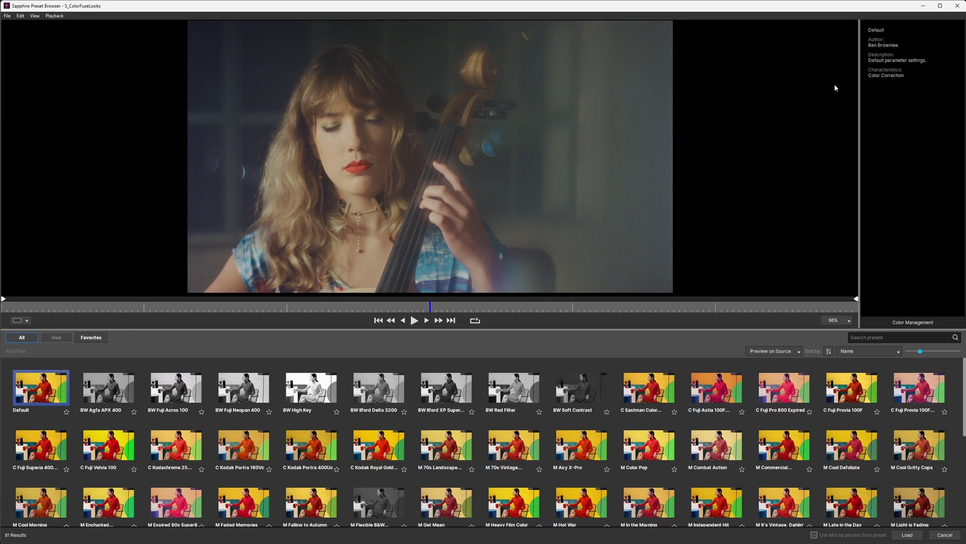
click(649, 445)
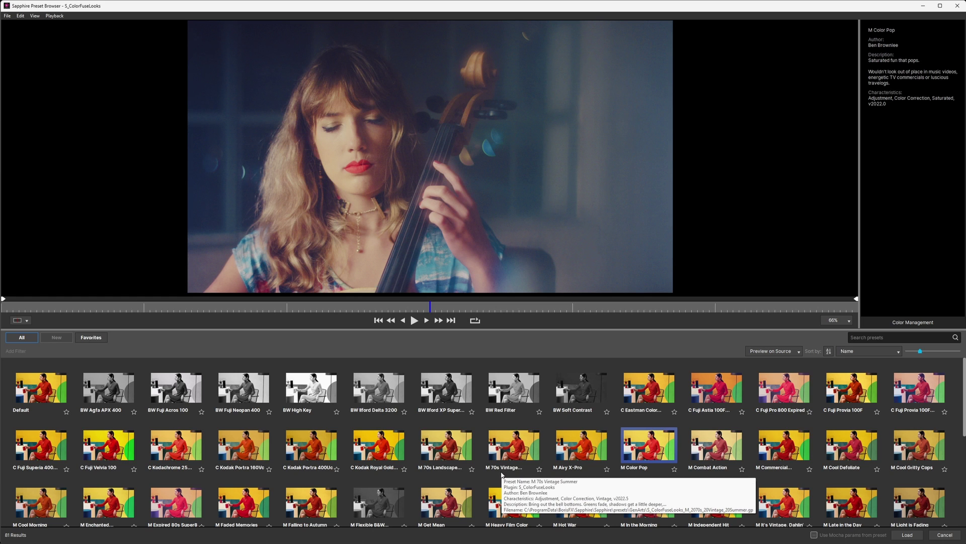
click(577, 447)
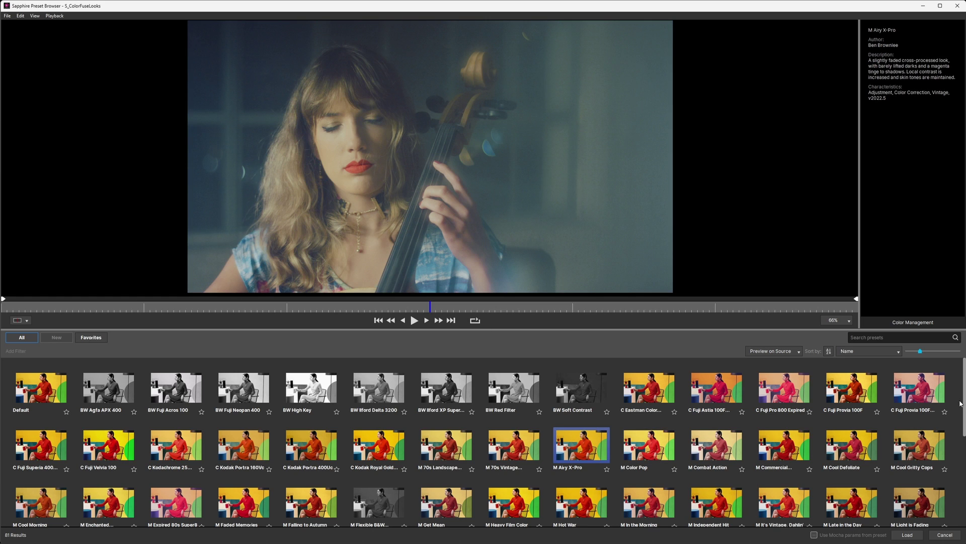
scroll(577, 446, down, 1)
click(441, 443)
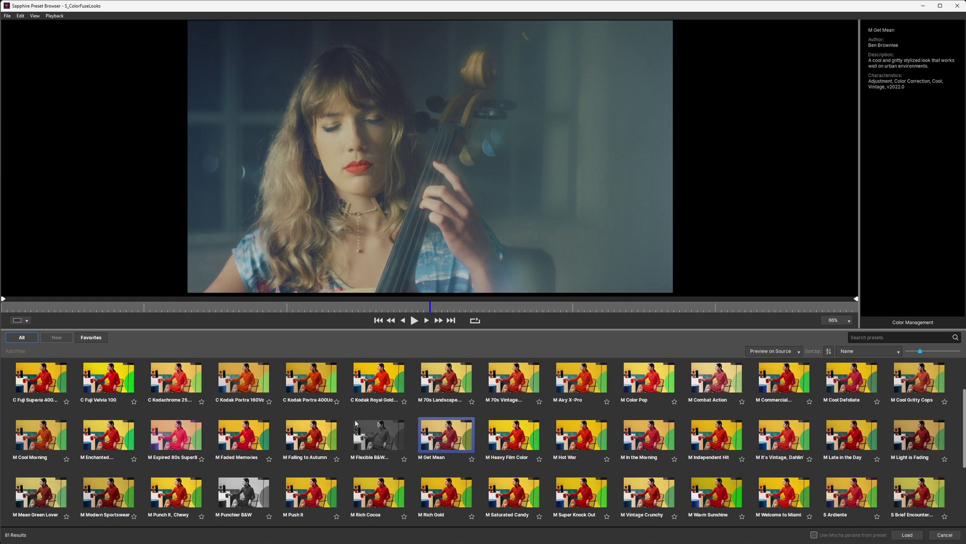
click(264, 441)
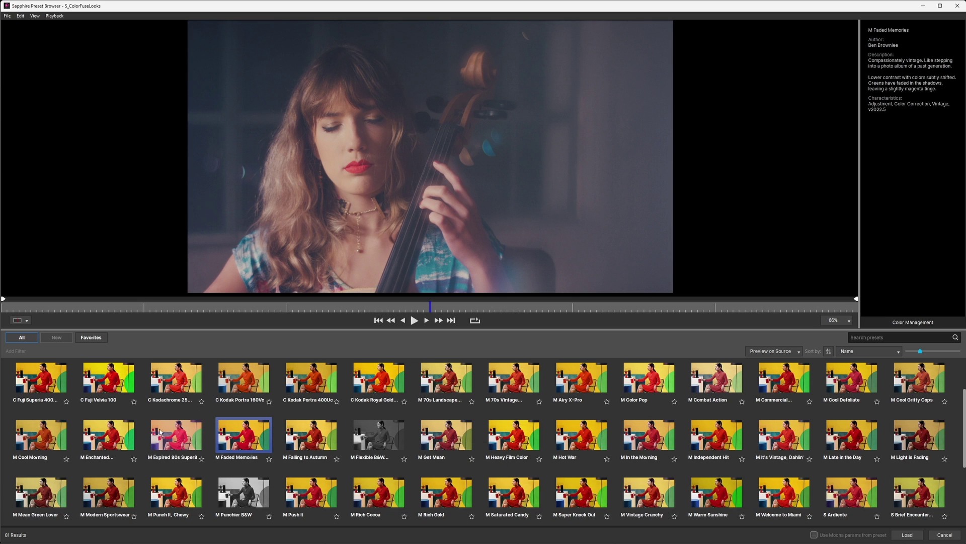
click(125, 434)
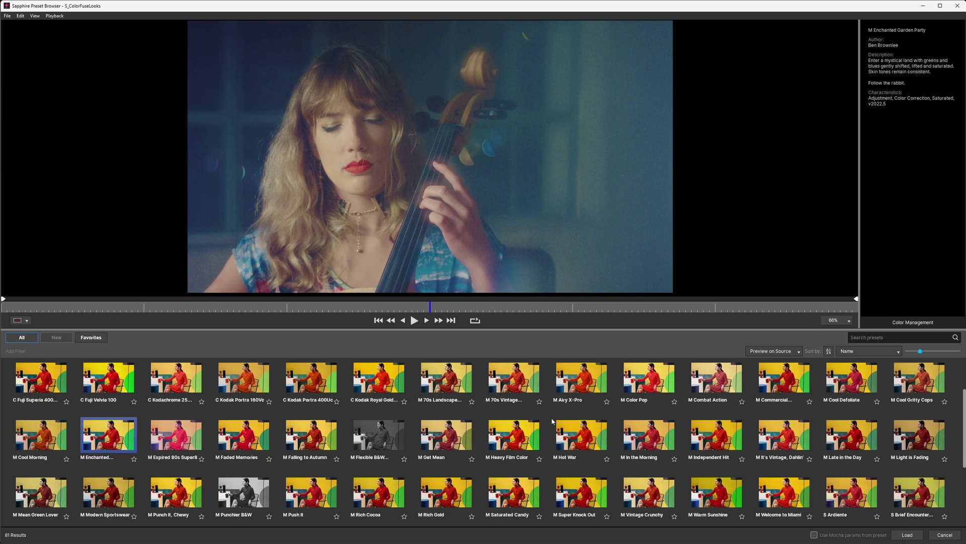
- Compare M Heavy Film Color with M It's Vintage, Dahlin' and load the M Heavy Film Color preset into the ColorFuseLooks node
click(574, 433)
key(Left)
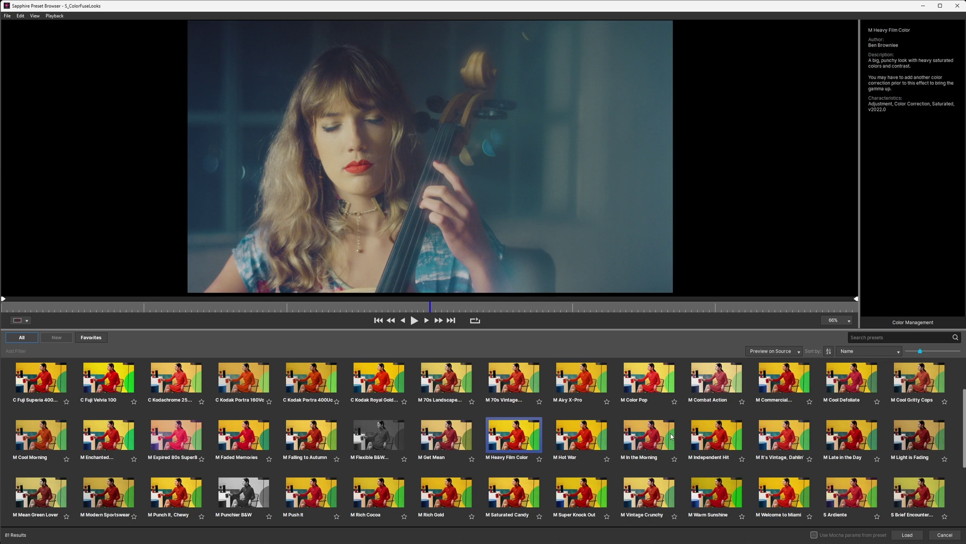
click(774, 447)
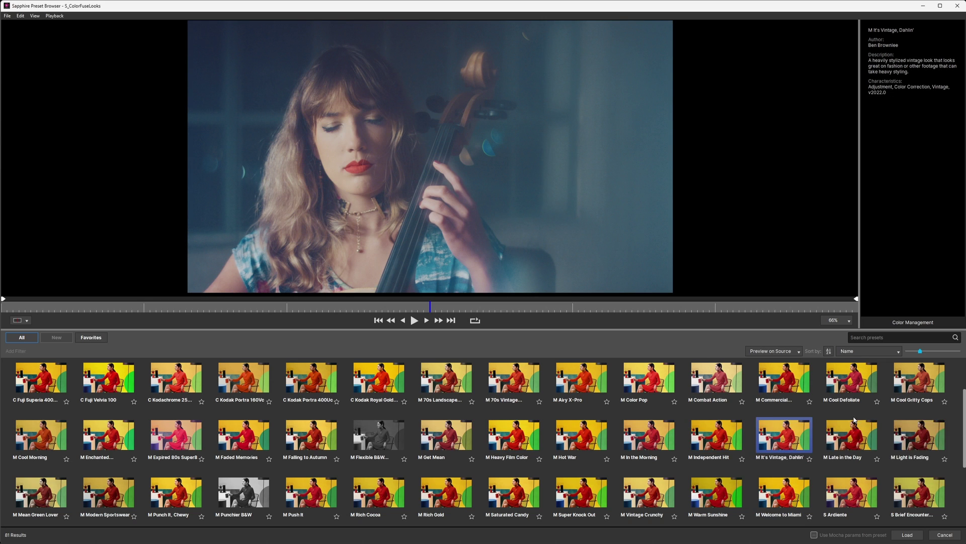
key(Right)
click(530, 419)
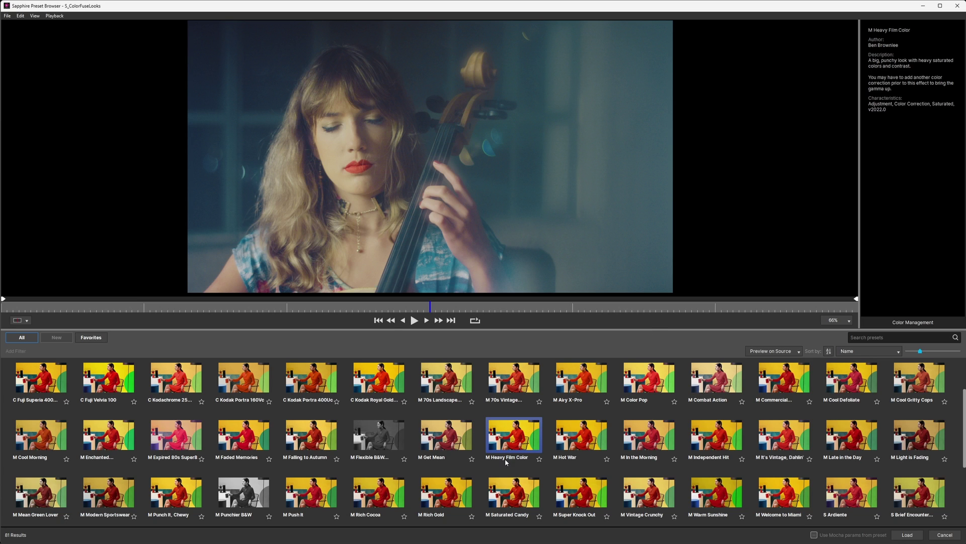
click(900, 533)
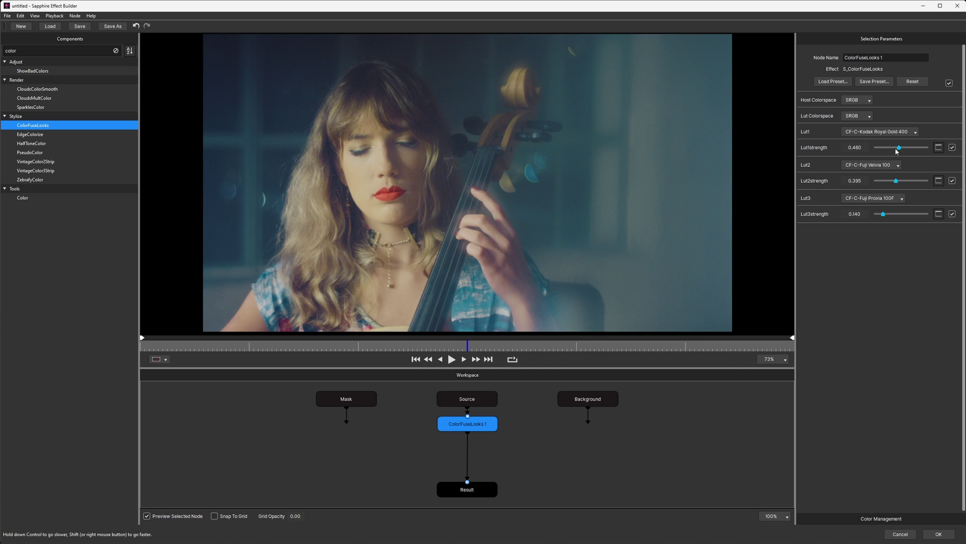
- Set the ColorFuseLooks node's Lut1 strength to 0.286 and its Lut3 strength to 0.474
drag(899, 147, 890, 149)
drag(886, 213, 902, 214)
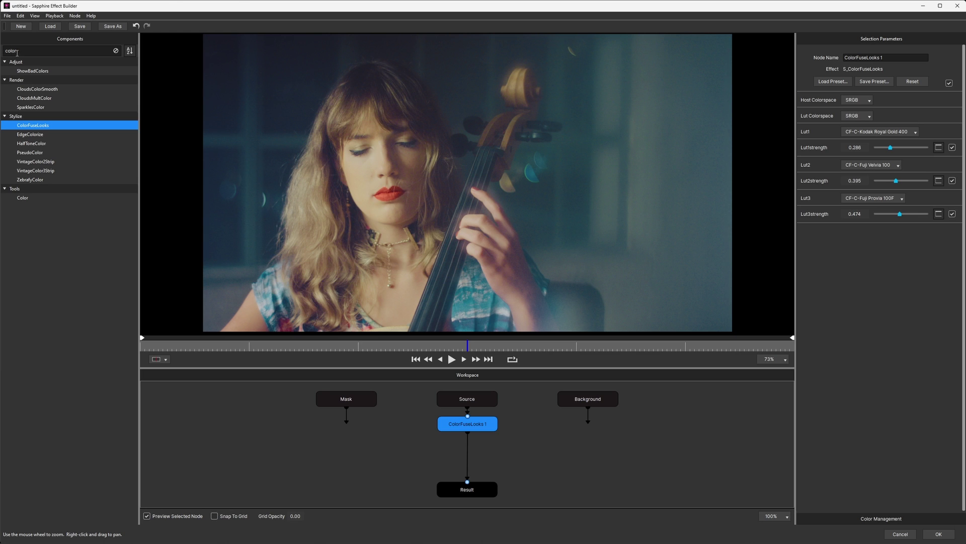
- Search the components for "grain" and insert an UltraGrain node between ColorFuseLooks 1 and Result
click(24, 51)
double_click(23, 51)
text(grain)
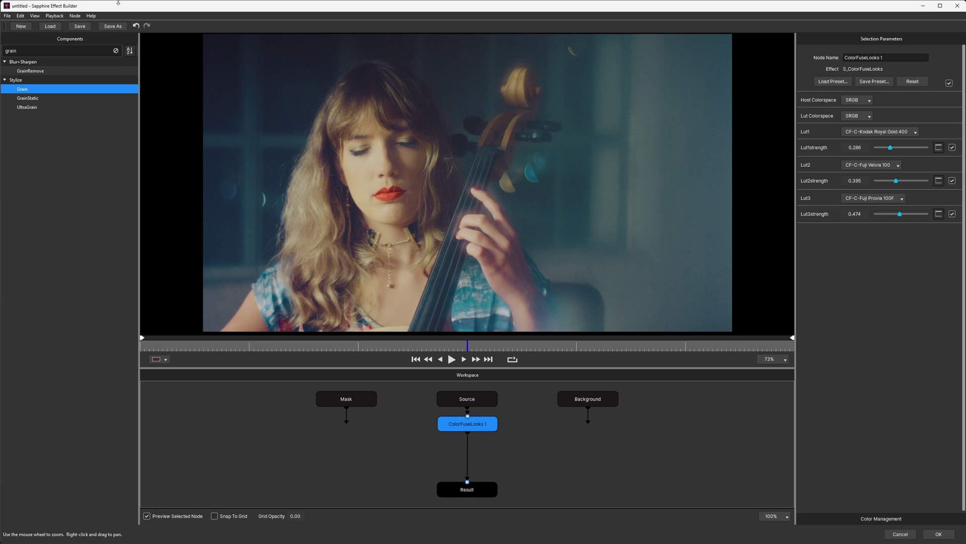
click(39, 109)
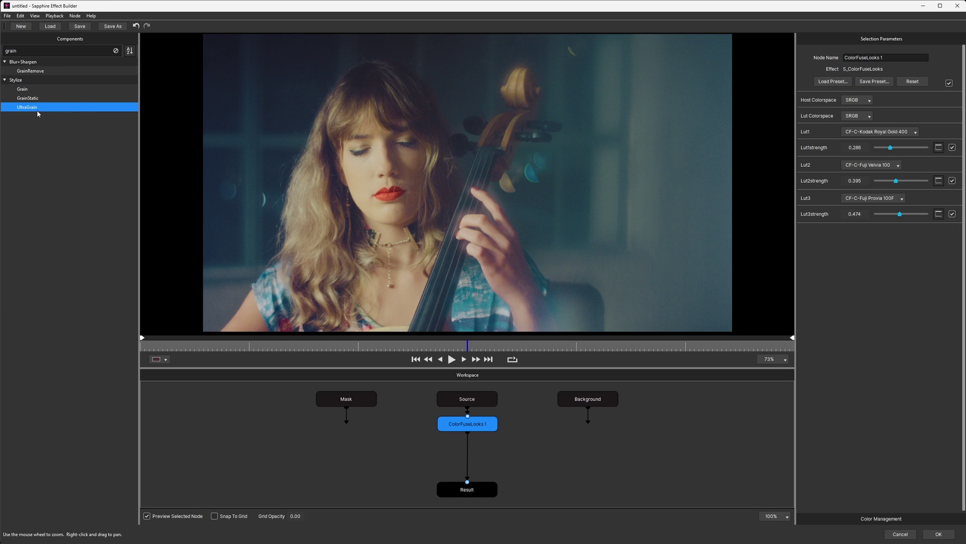
drag(41, 109, 473, 450)
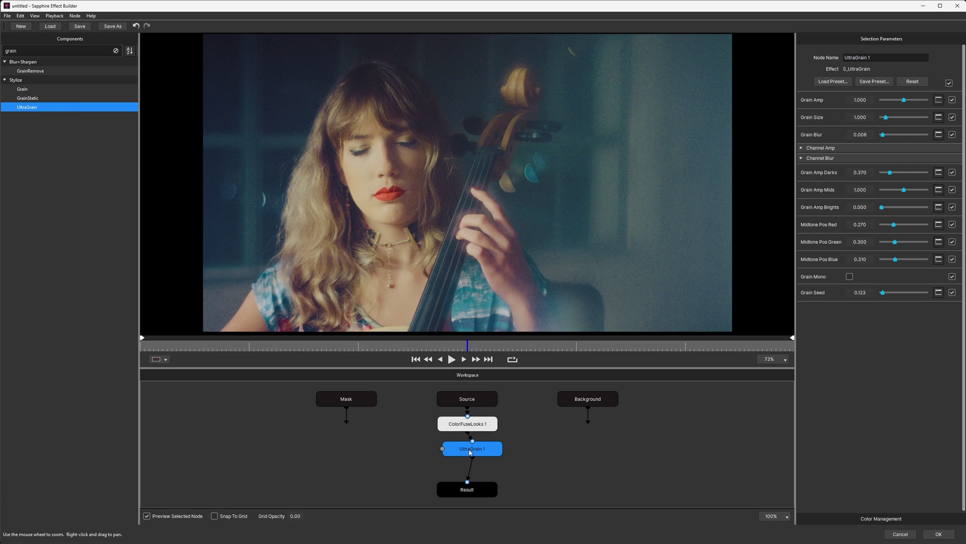
- Open the UltraGrain presets, look through the available camera and film stock grains, and preview Kodak 16mm 50D Standard
click(837, 81)
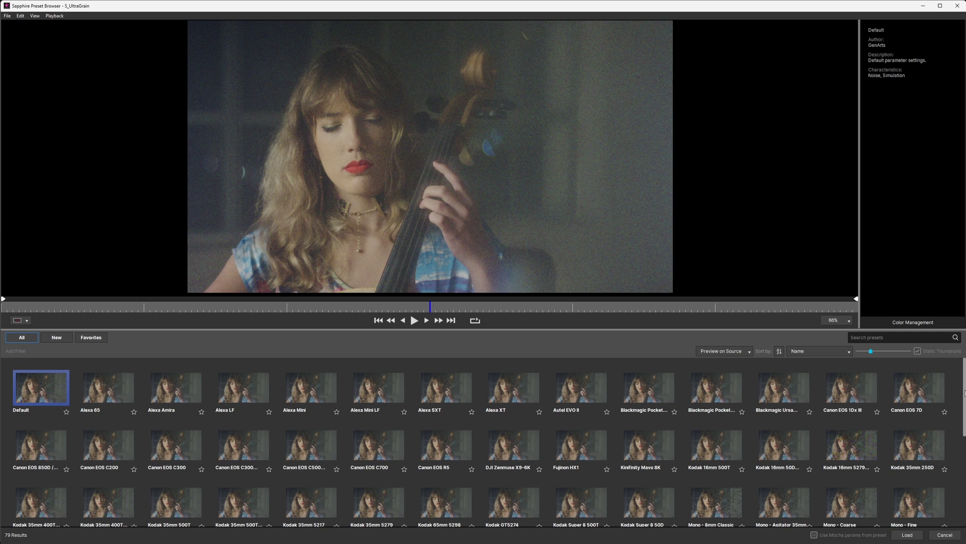
drag(964, 393, 965, 429)
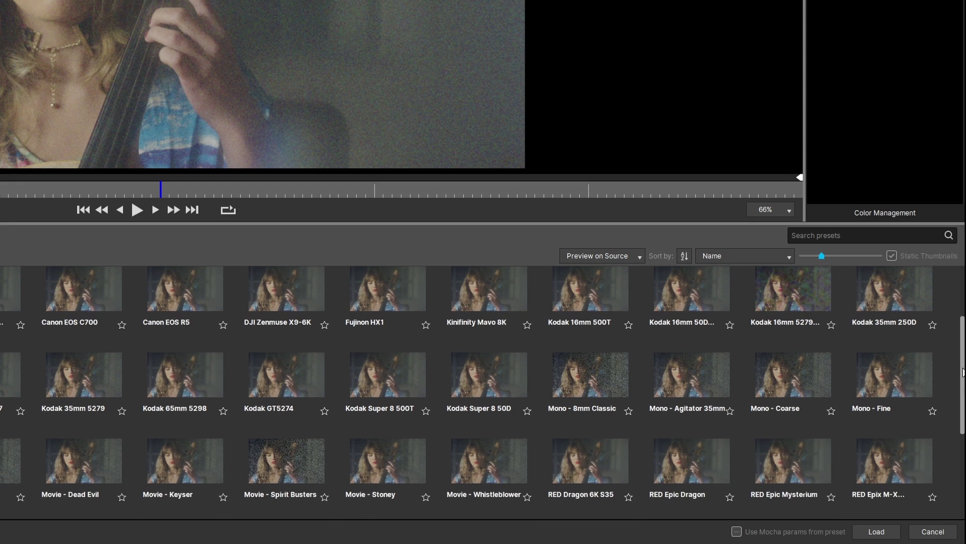
drag(964, 372, 956, 457)
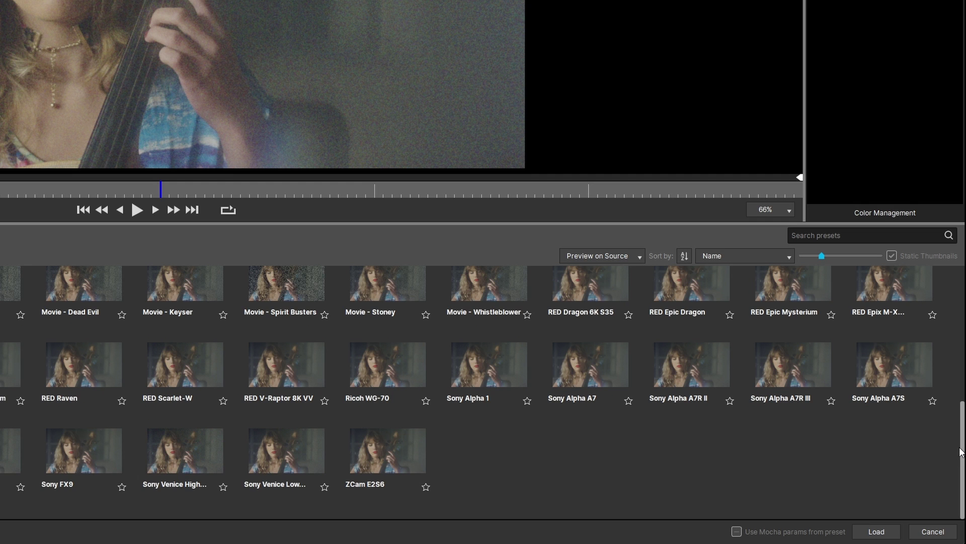
drag(961, 446, 960, 341)
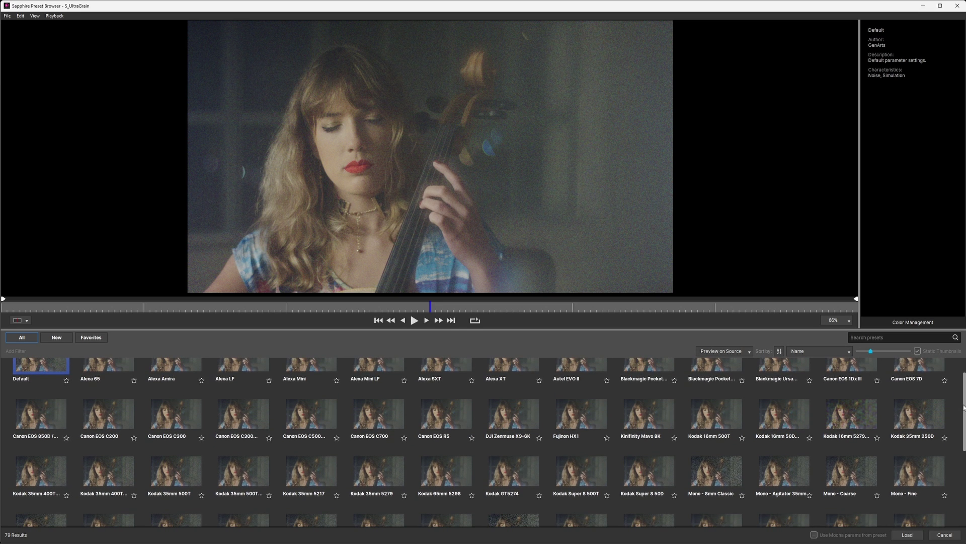
scroll(963, 408, up, 1)
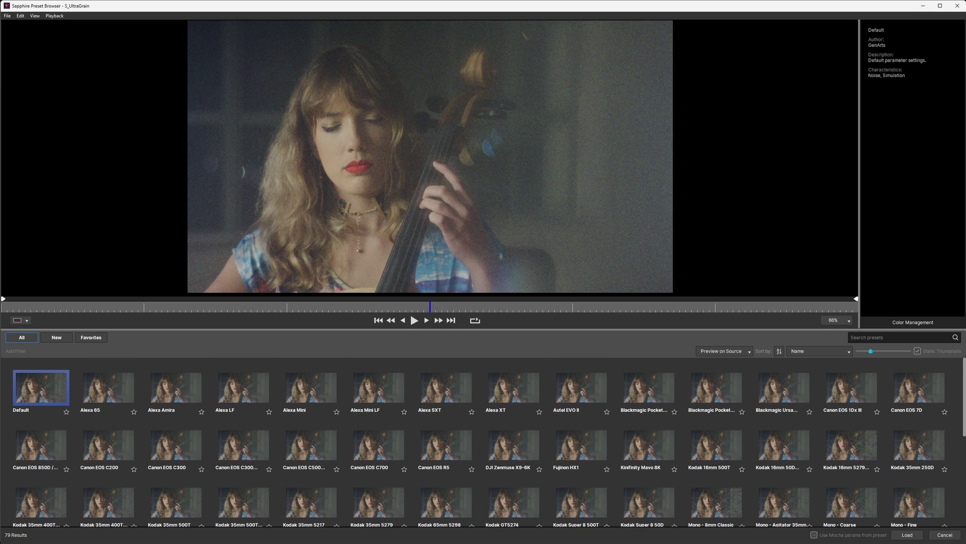
click(784, 444)
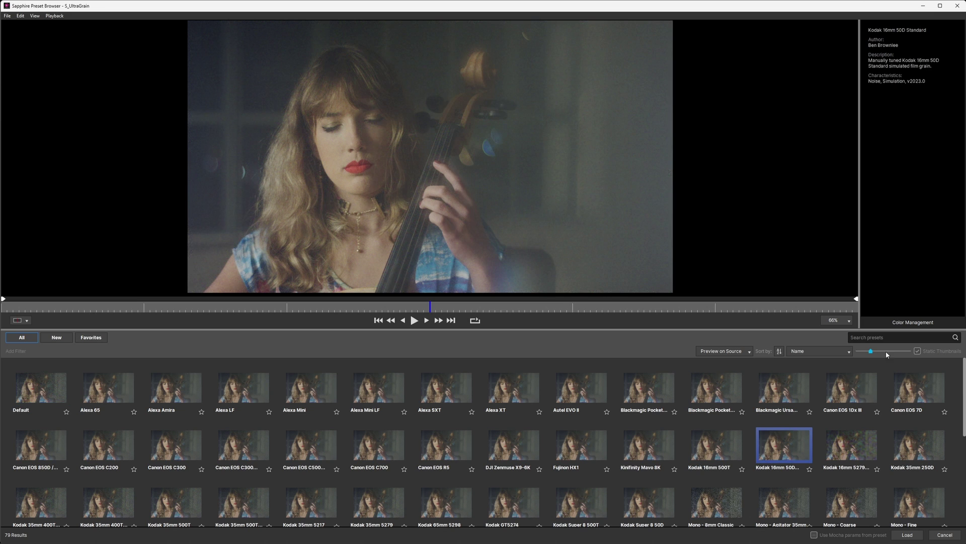
- Search the UltraGrain presets for "kodak", compare the 35mm stocks, load Kodak 35mm 400T Generic and line the UltraGrain node up in the chain
click(870, 339)
text(kodak)
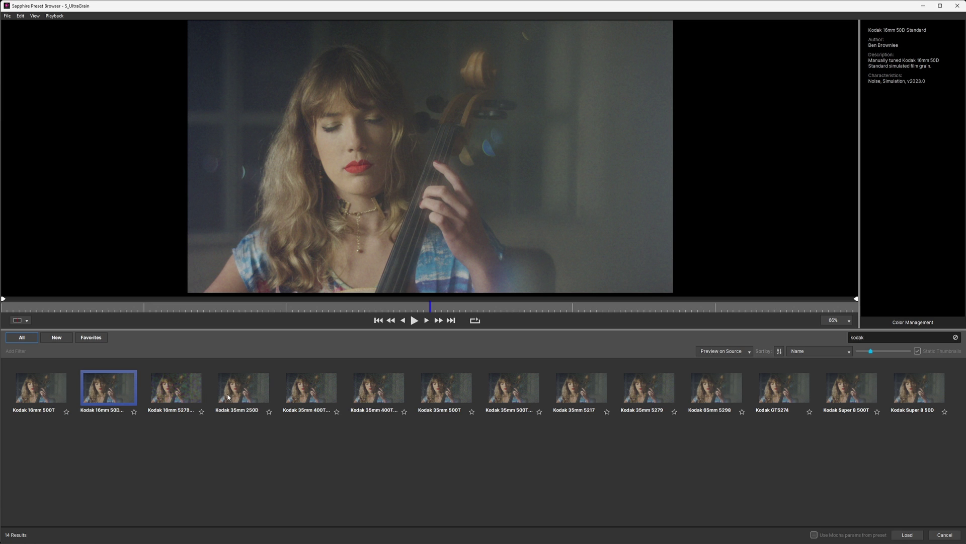
click(227, 396)
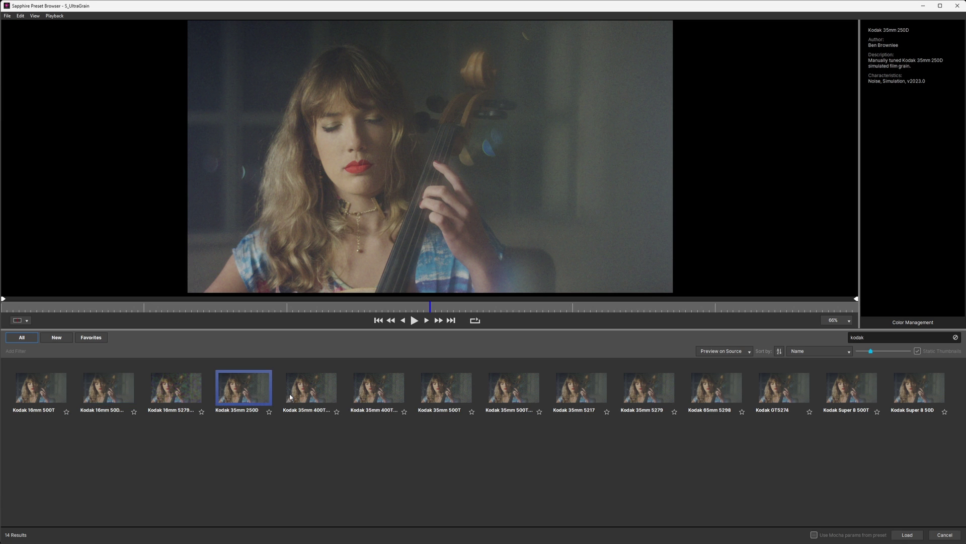
click(307, 397)
click(375, 397)
click(442, 398)
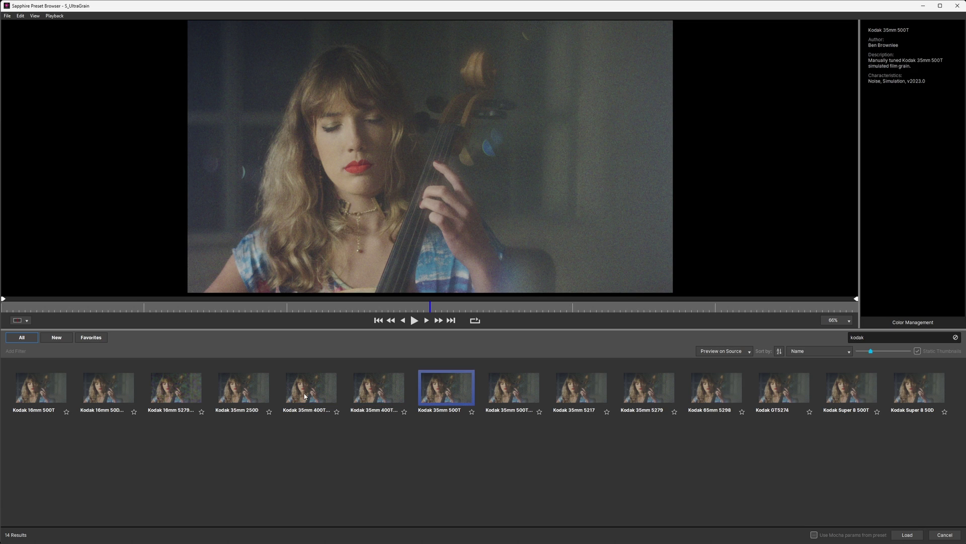
click(306, 396)
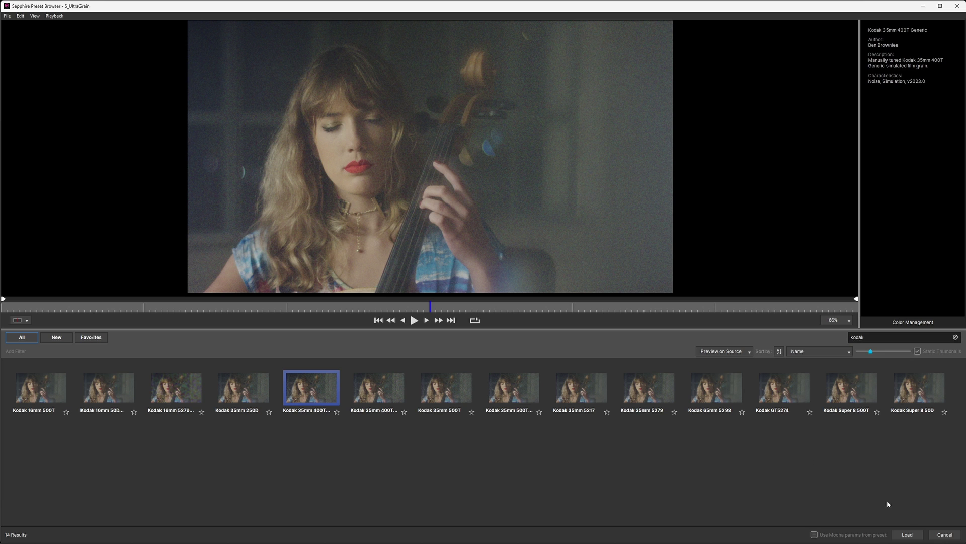
click(914, 536)
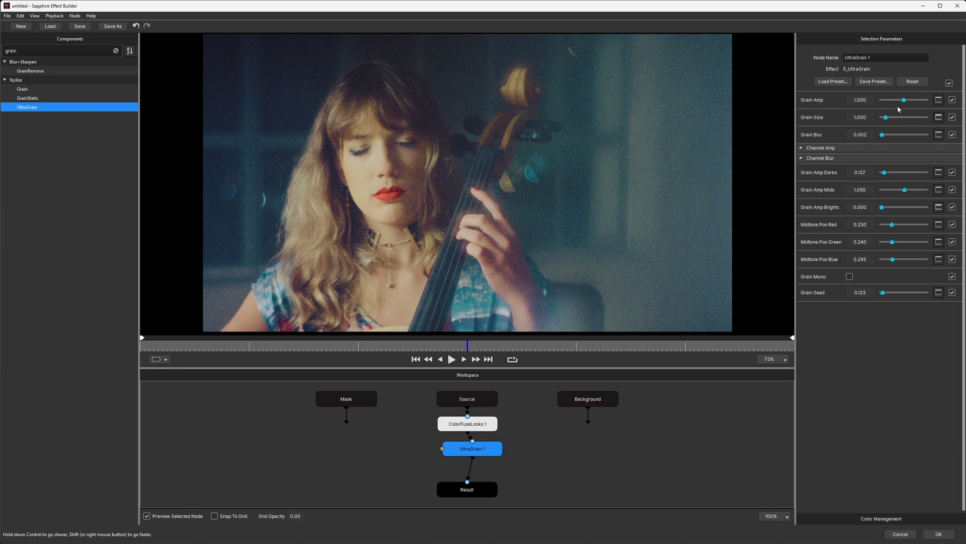
drag(488, 446, 485, 447)
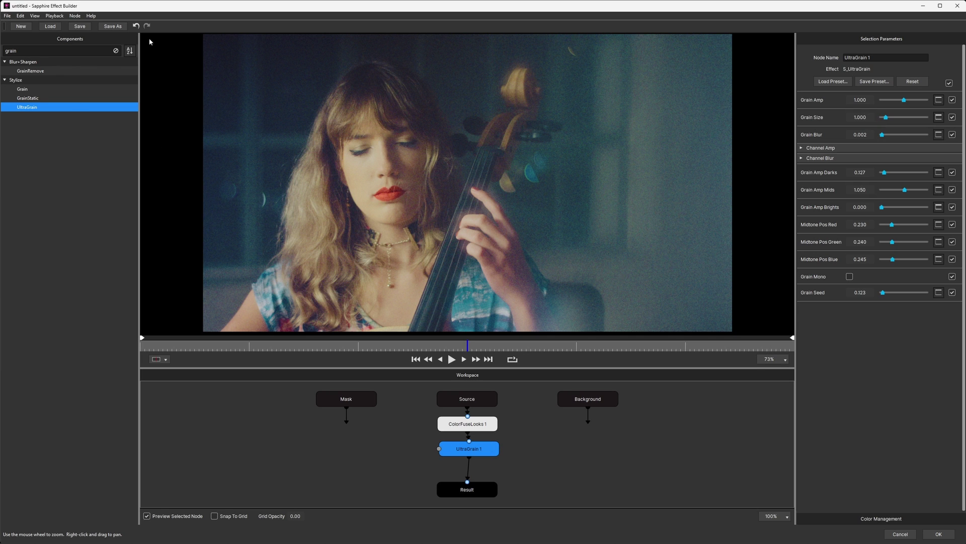
- Search the components for "vignet", insert a Vignette node between UltraGrain 1 and Result, and widen its ellipse to a relative width of 1.049
click(117, 50)
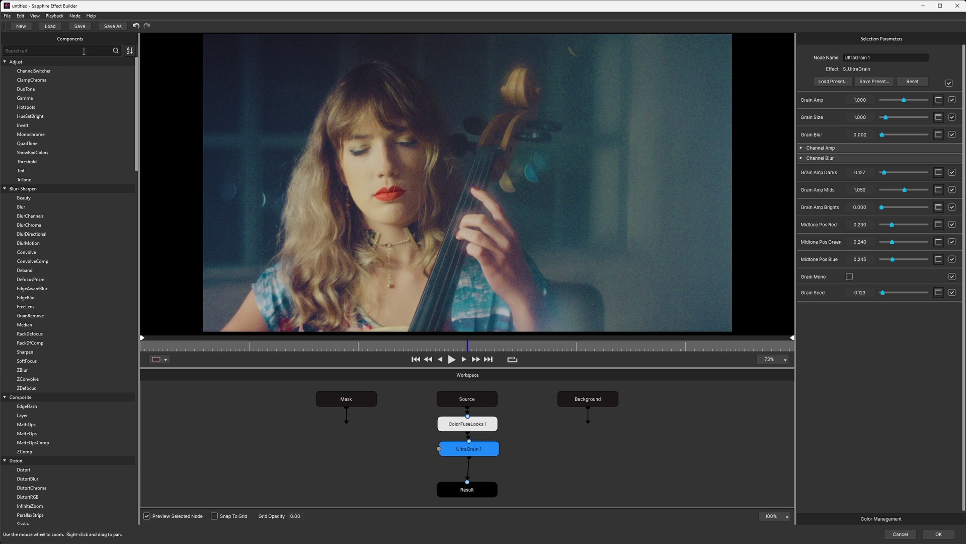
text(vignet)
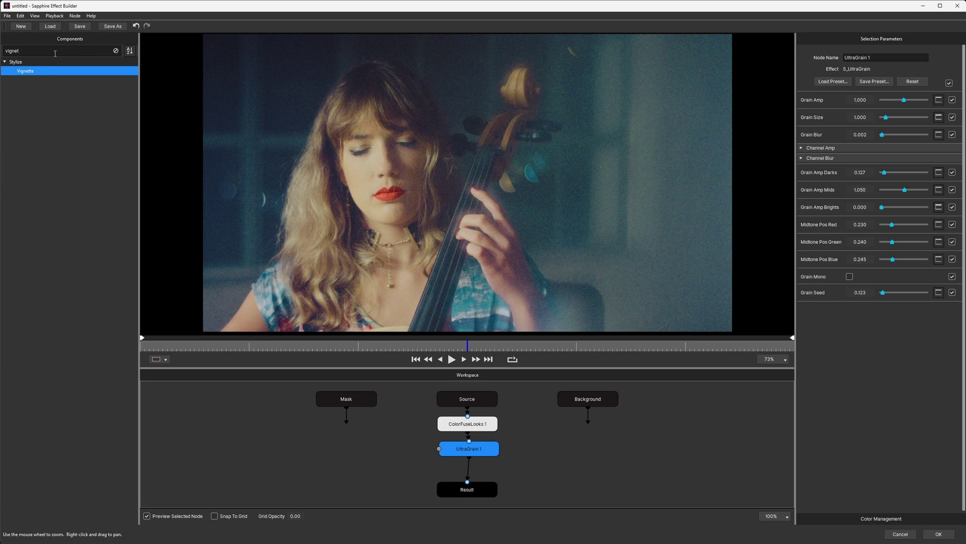
drag(27, 71, 479, 477)
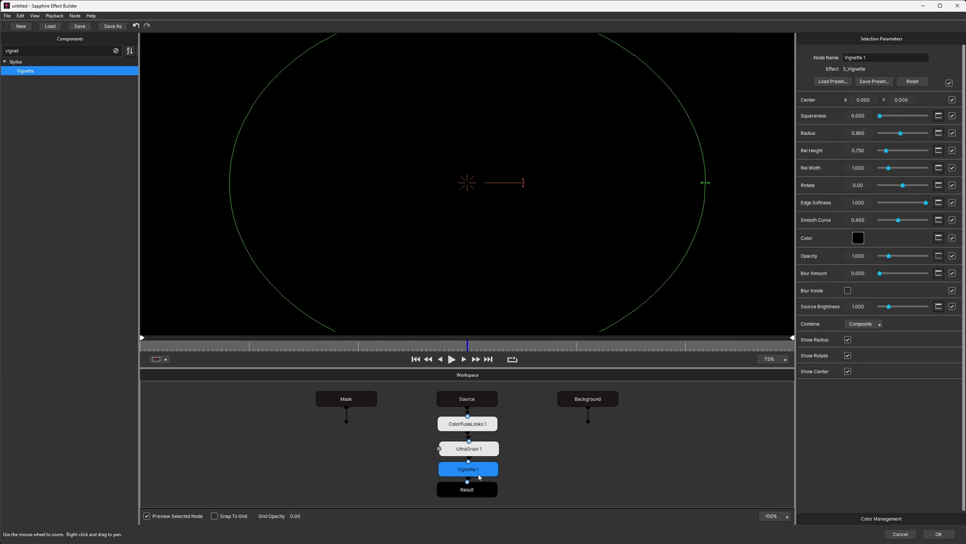
mouse_move(705, 183)
mouse_down()
mouse_move(589, 183)
mouse_move(735, 179)
mouse_move(661, 181)
mouse_move(716, 179)
mouse_up()
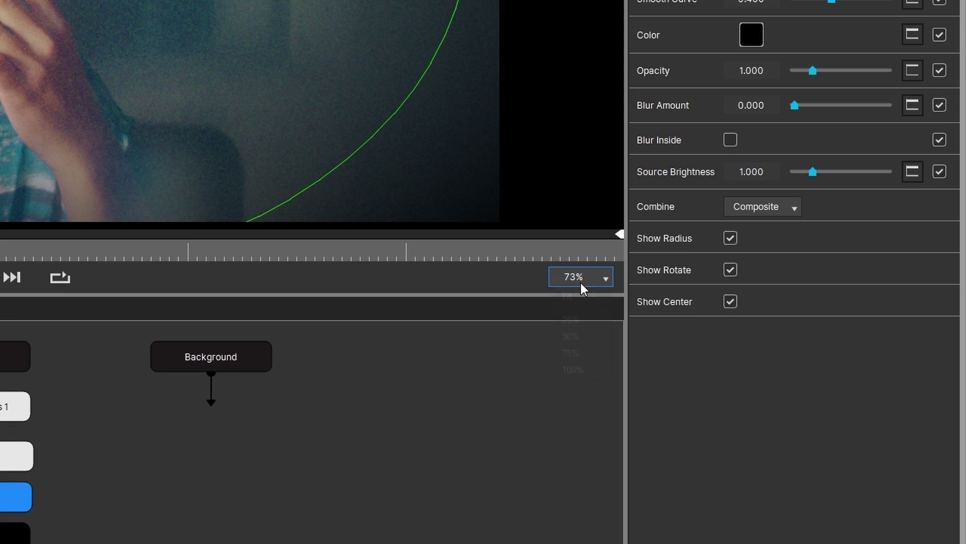
- View the image at 100% and compare the outputs of Source, ColorFuseLooks 1, UltraGrain 1 and Vignette 1
click(772, 360)
click(769, 405)
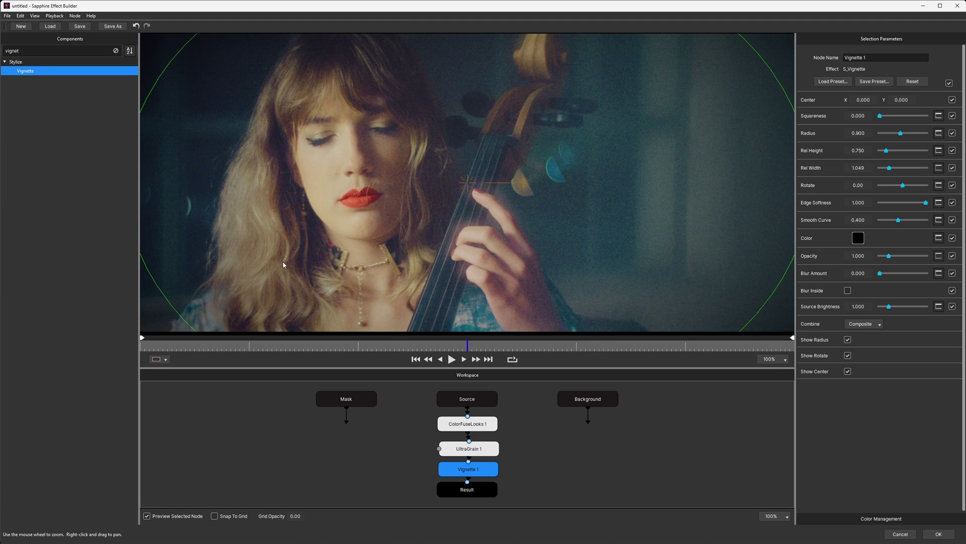
drag(374, 221, 422, 279)
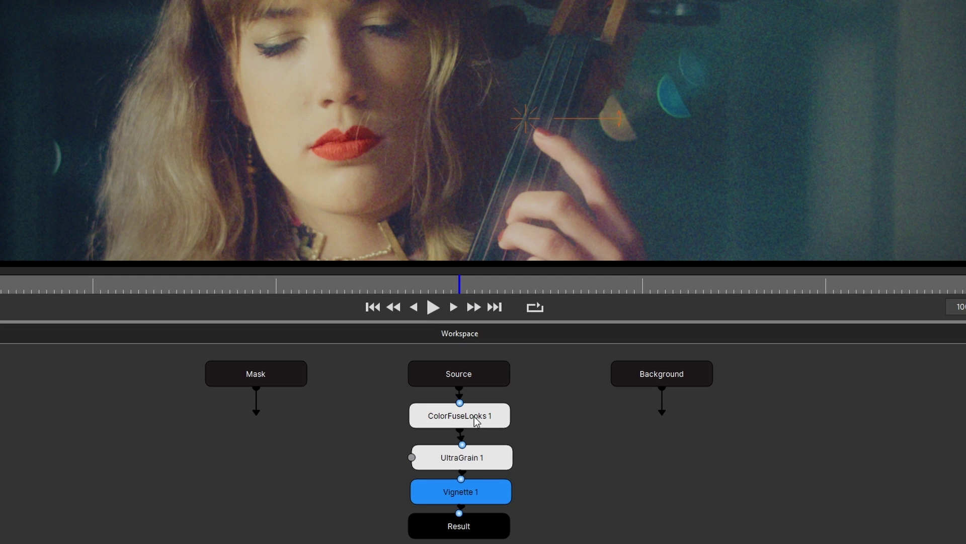
click(475, 423)
click(476, 376)
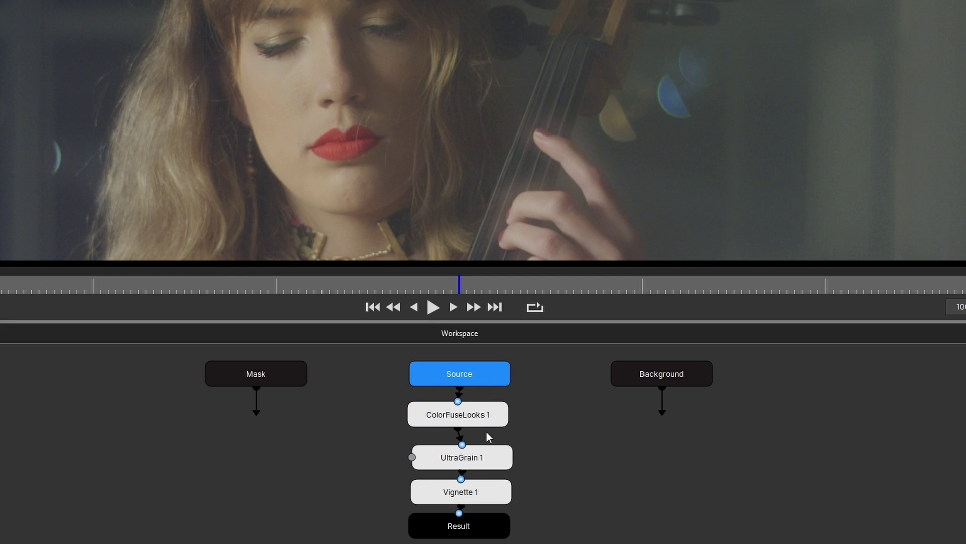
click(476, 417)
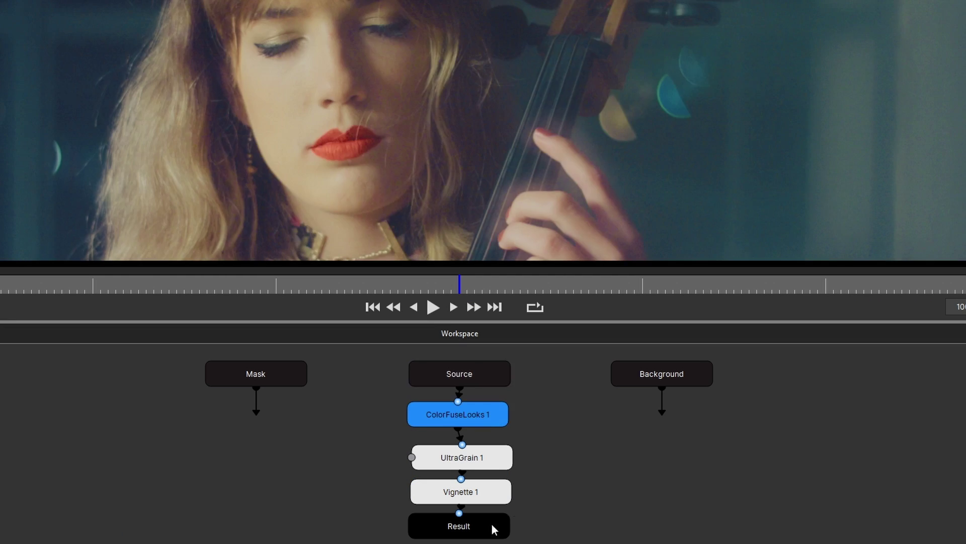
click(478, 456)
click(486, 496)
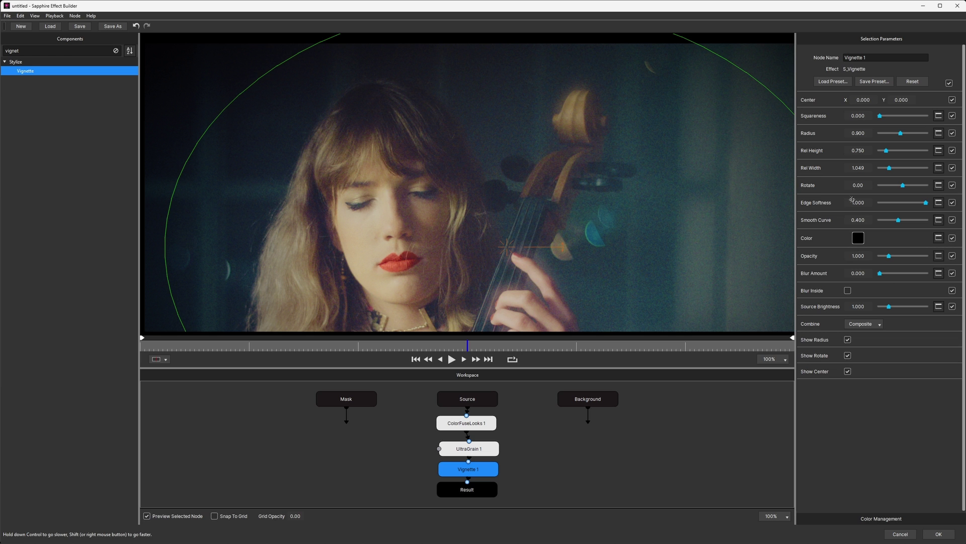
- Set the Vignette node's Opacity to 0 and its Blur Amount to 0.5, and inspect the blurred edges up close
drag(889, 257, 723, 277)
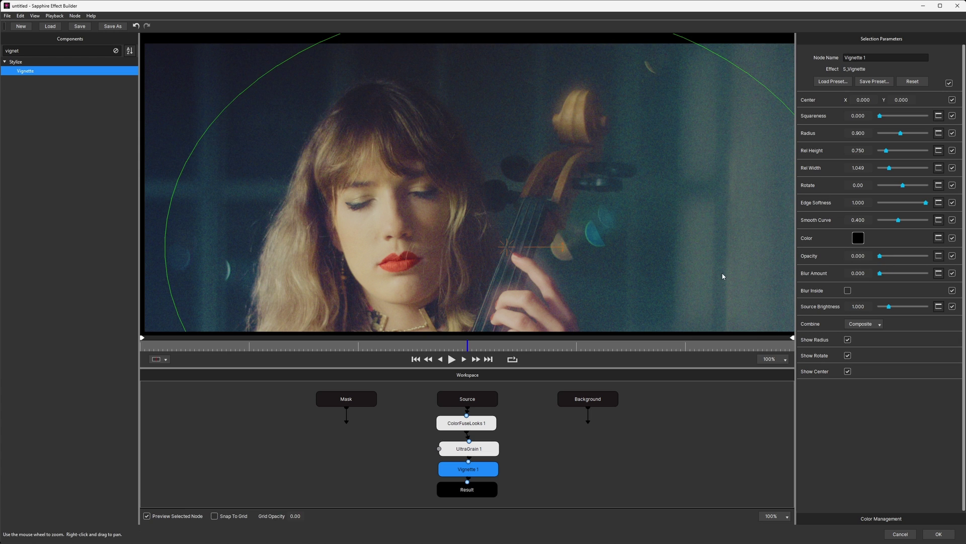
drag(880, 274, 889, 276)
scroll(196, 212, up, 4)
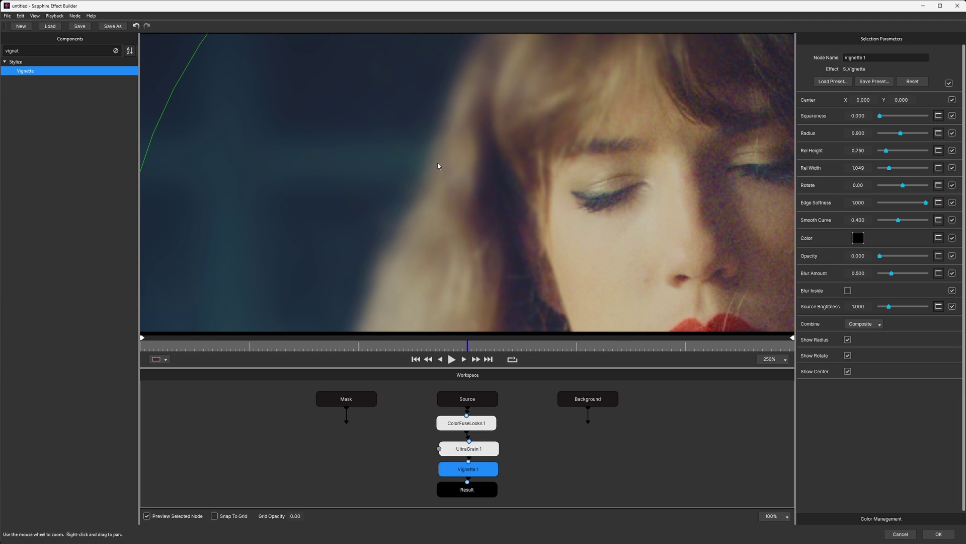
drag(438, 167, 388, 227)
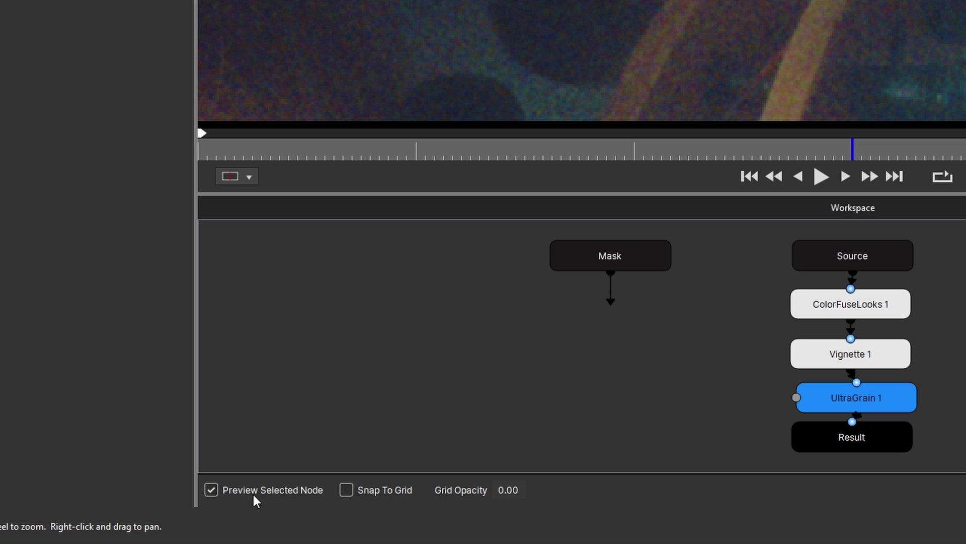
- Turn off previewing of the selected node, set the Vignette node's Blur Amount to 2.000, and apply the effect to the clip
click(258, 494)
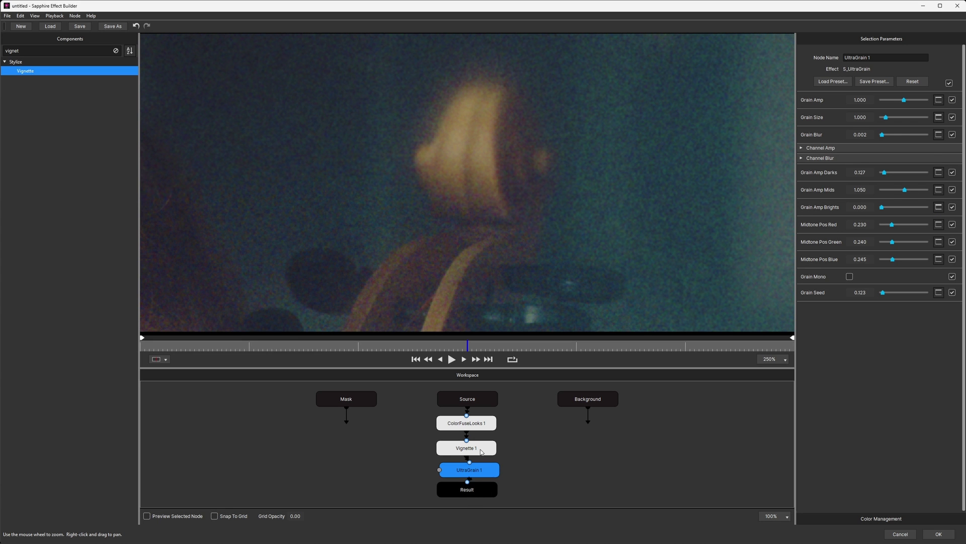
click(480, 451)
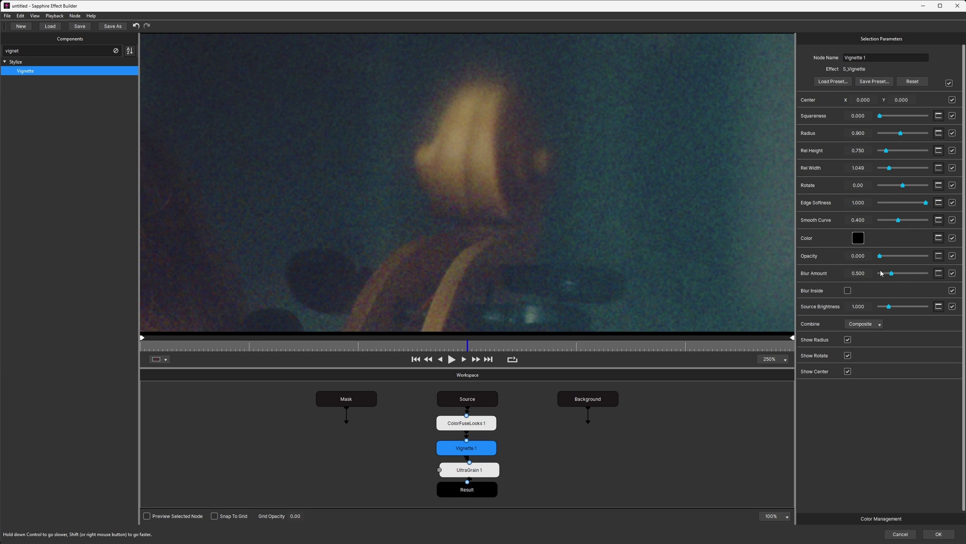
drag(891, 273, 931, 276)
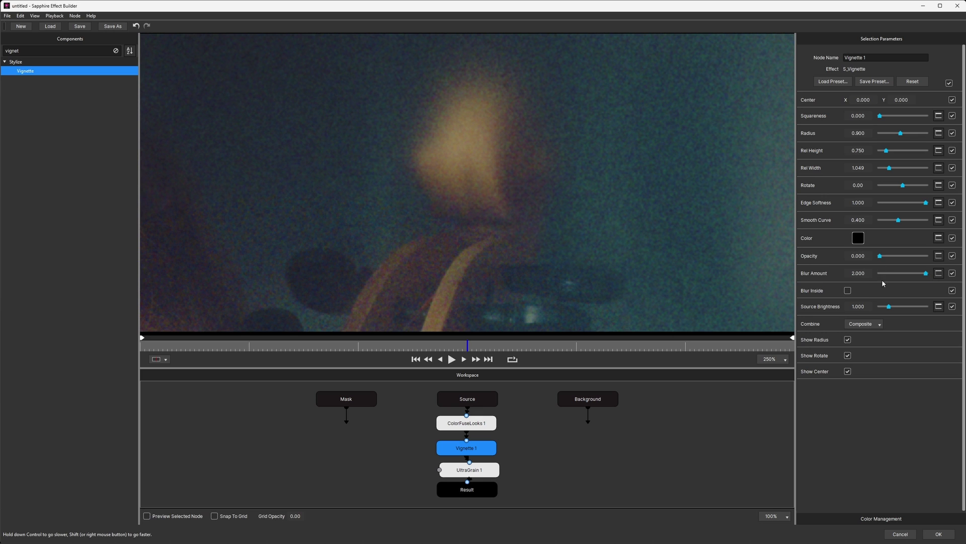
mouse_move(919, 277)
mouse_down()
mouse_move(859, 275)
mouse_move(928, 274)
mouse_up()
click(939, 535)
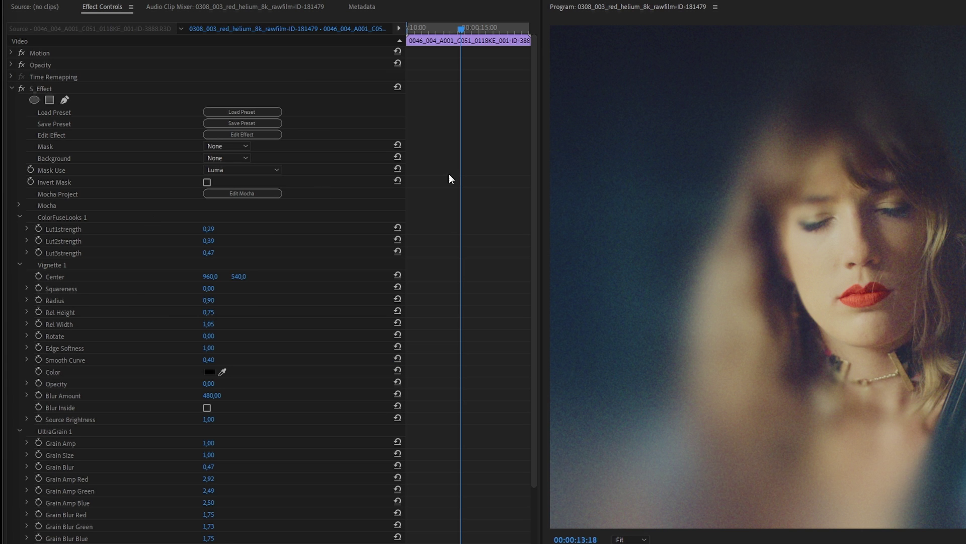
- Reopen the S_Effect in Sapphire Effect Builder and expose only the Radius, Opacity and Blur Amount parameters of Vignette 1
drag(535, 172, 543, 264)
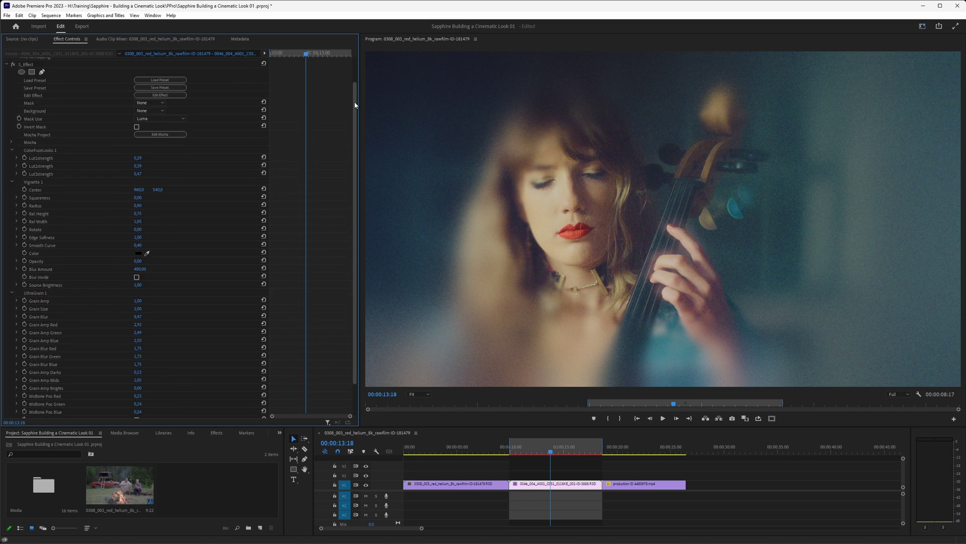
click(180, 124)
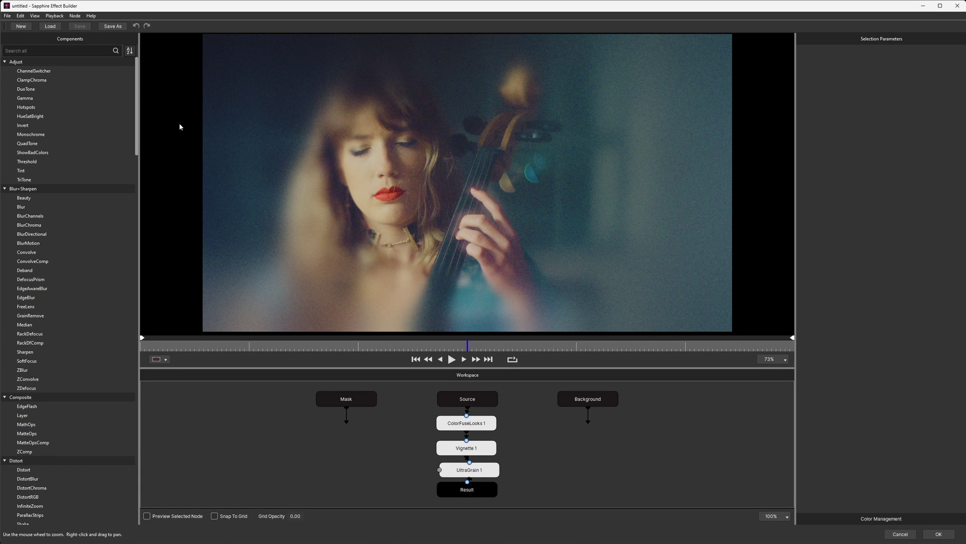
click(447, 425)
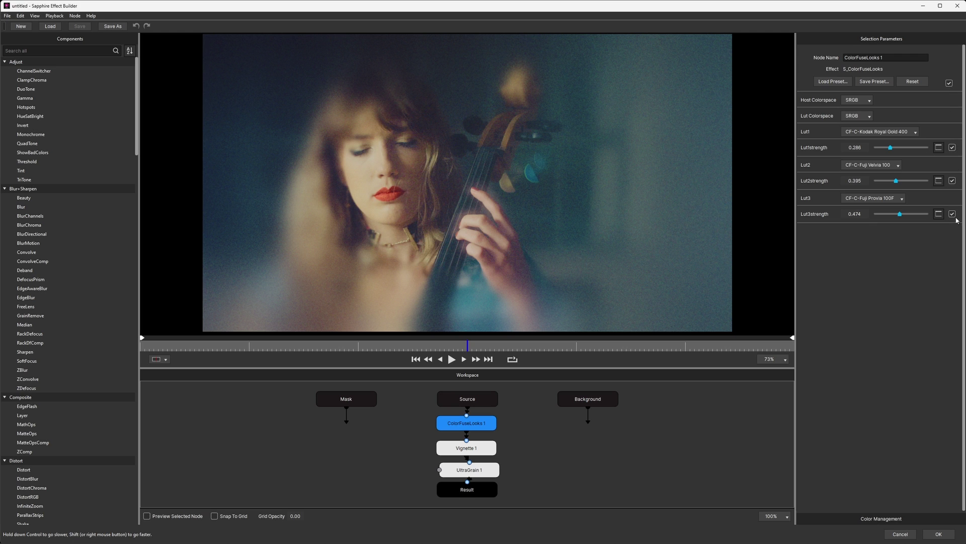
click(472, 453)
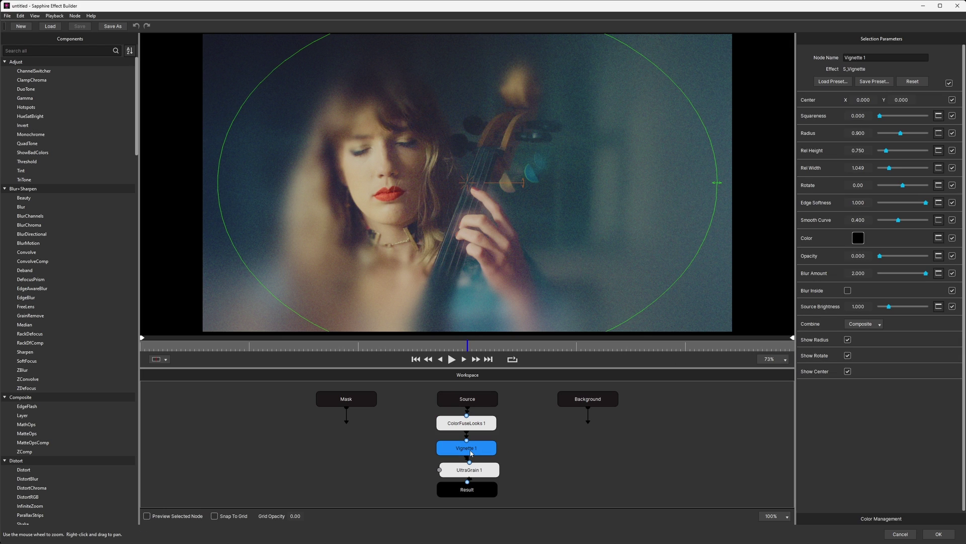
click(949, 83)
click(951, 134)
click(951, 256)
click(952, 274)
- Expose only Grain Amp, Grain Size, Grain Blur and Grain Mono for UltraGrain 1 and apply the effect
click(482, 468)
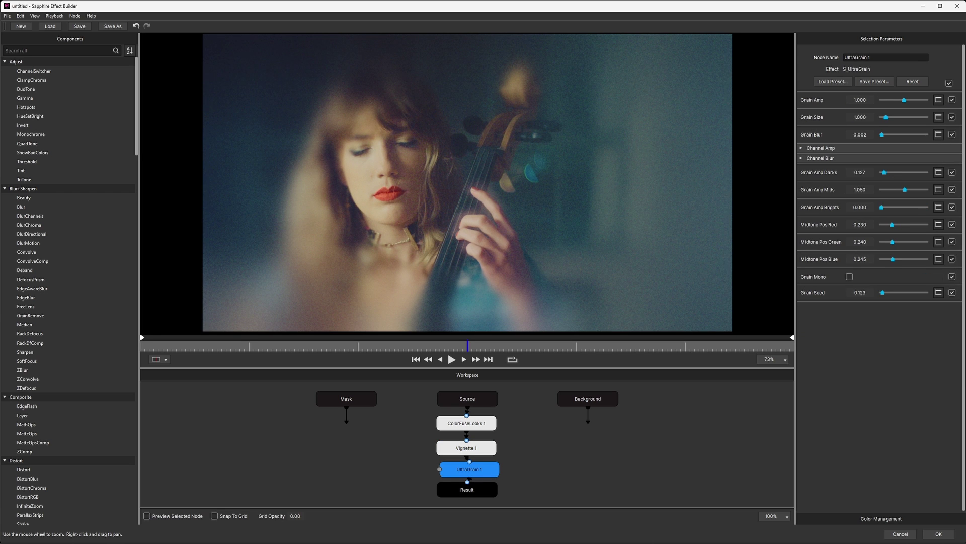
click(950, 83)
click(952, 100)
click(952, 117)
click(952, 135)
click(953, 276)
click(938, 534)
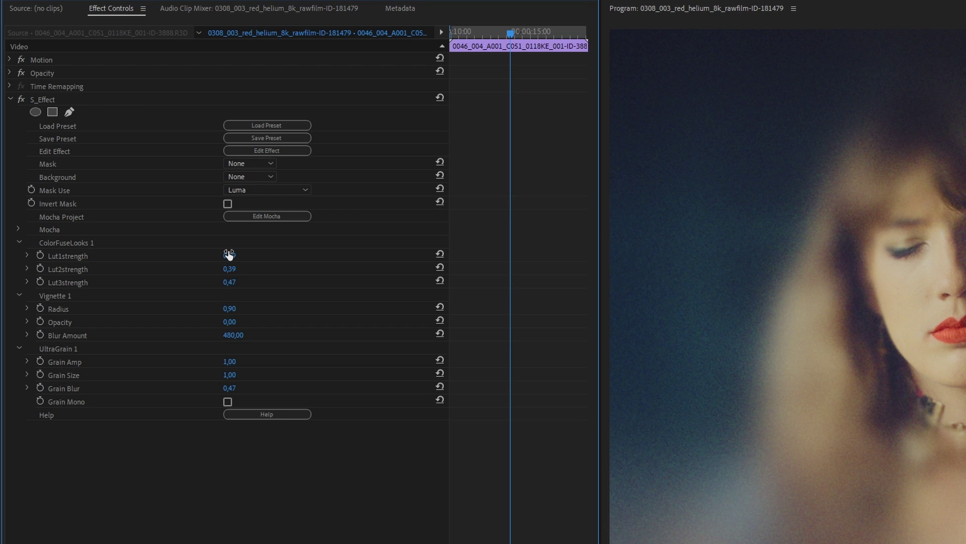
- Set the clip's Lut1strength to 0.40, Lut2strength to 0.10, vignette Blur Amount to 21, vignette Opacity to 0.50 and Grain Amp to 0.70
drag(229, 262, 192, 261)
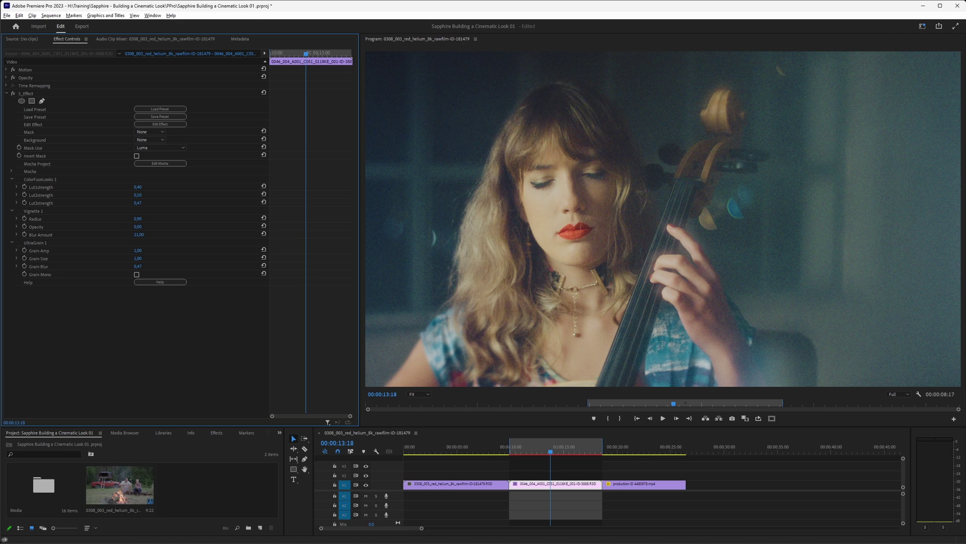
drag(137, 227, 128, 226)
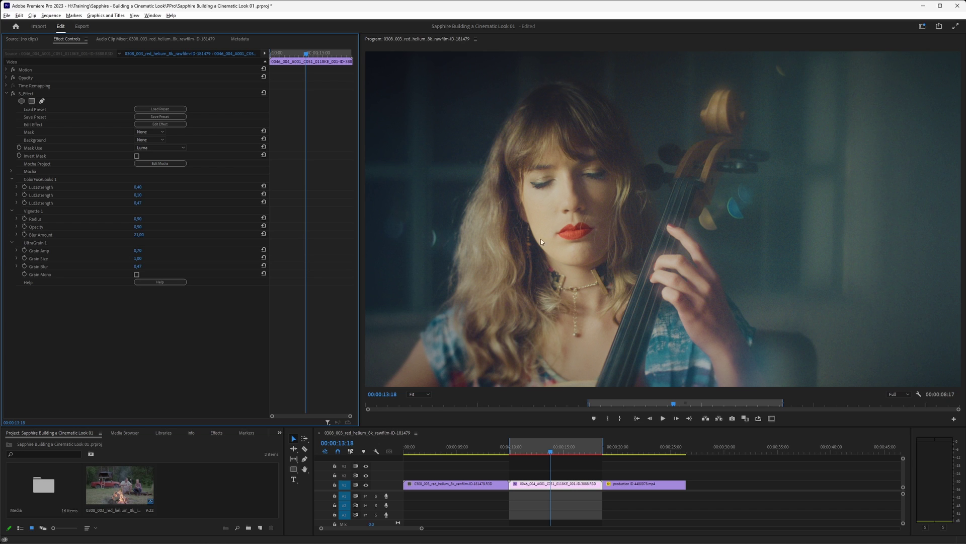
- Play back the cellist clip to check the look, and render the marked section of the sequence
key(ctrl+shift+space)
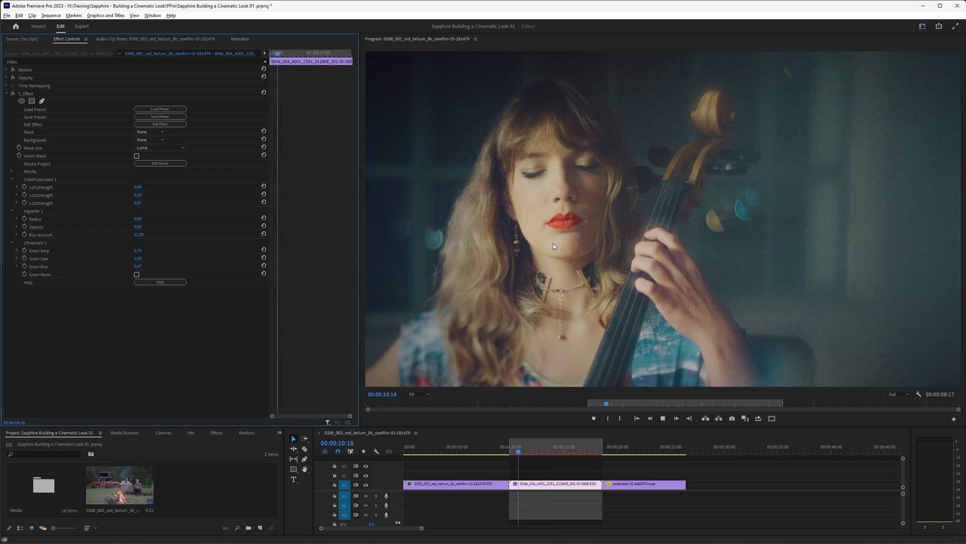
key(space)
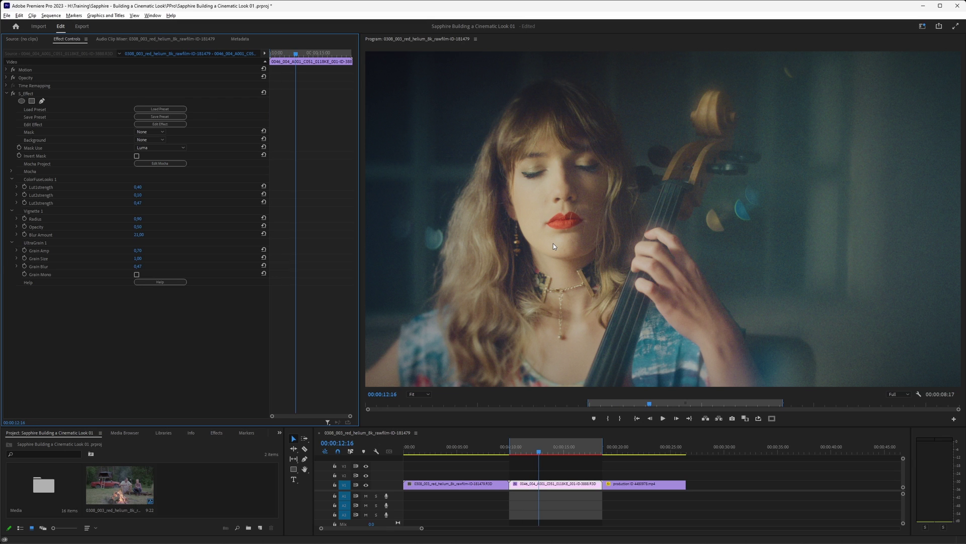
key(Return)
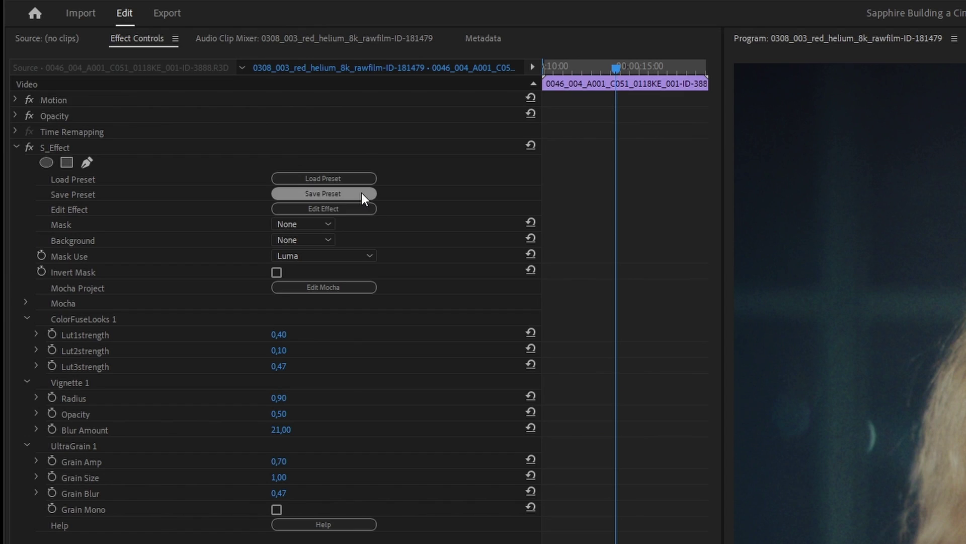
- Save the clip's S_Effect as a Sapphire preset named with the author's first name in possessive form followed by "Cinelook"
click(364, 195)
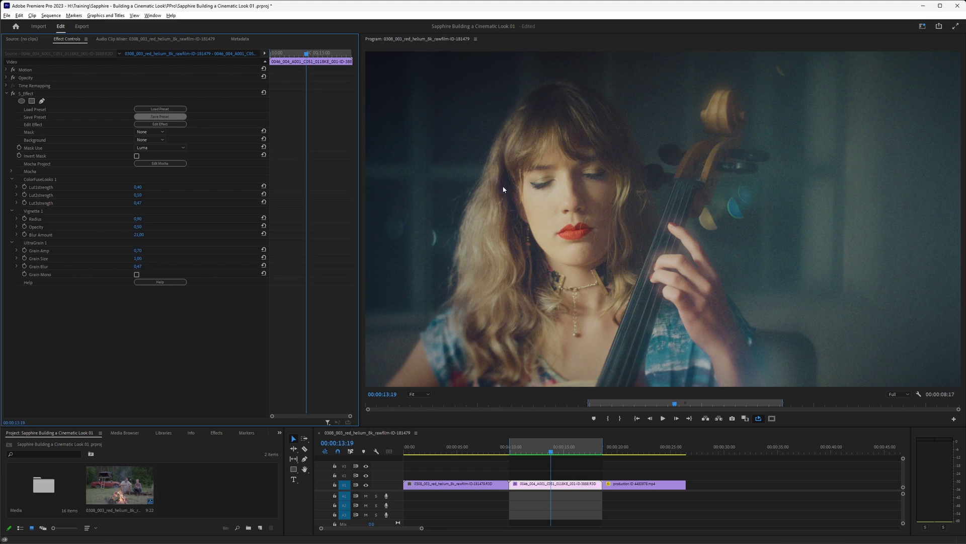
text(B)
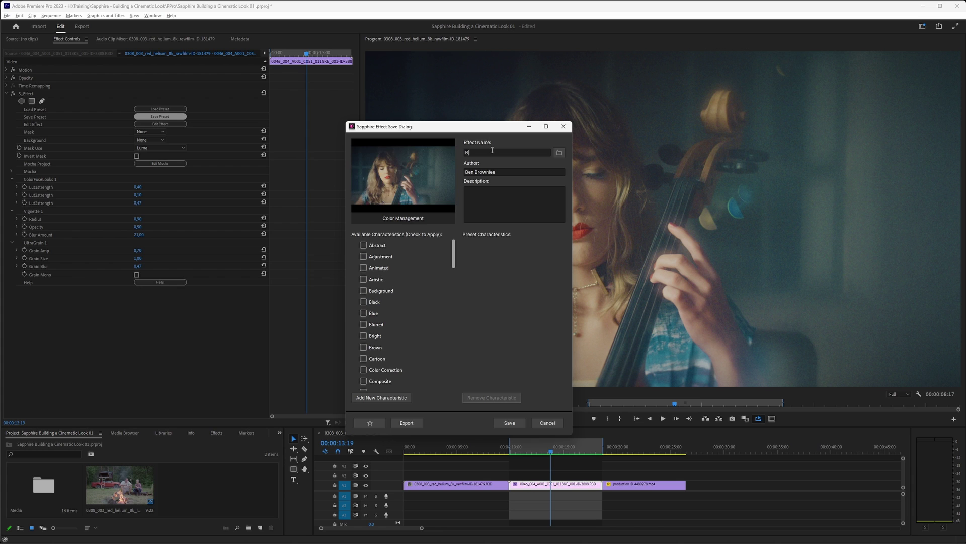
text(en's)
key(BackSpace)
text('s Cinellook)
click(519, 423)
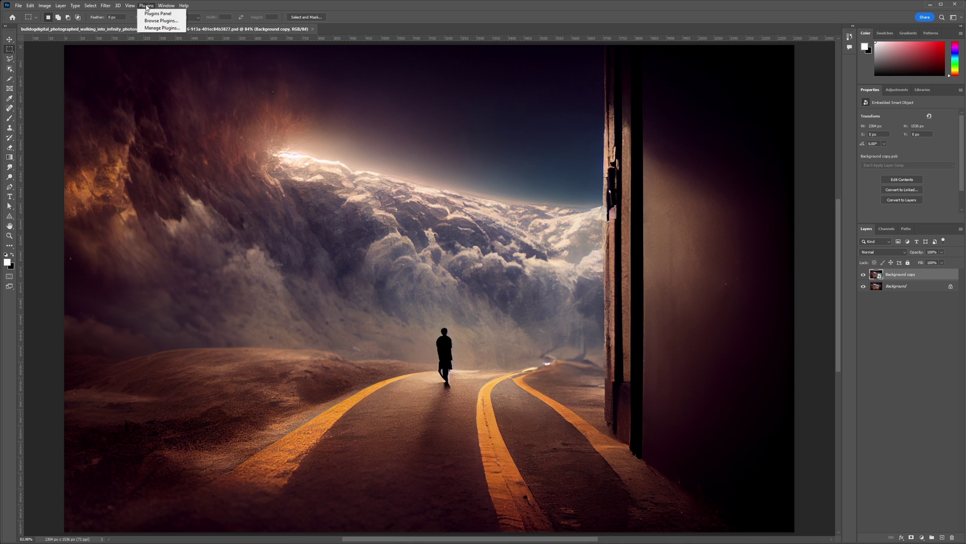
- Switch to Photoshop, open the Boris FX Sapphire filter on the Background copy layer, search builder effects for "cinel" and load the saved Cinelook preset
mouse_move(184, 178)
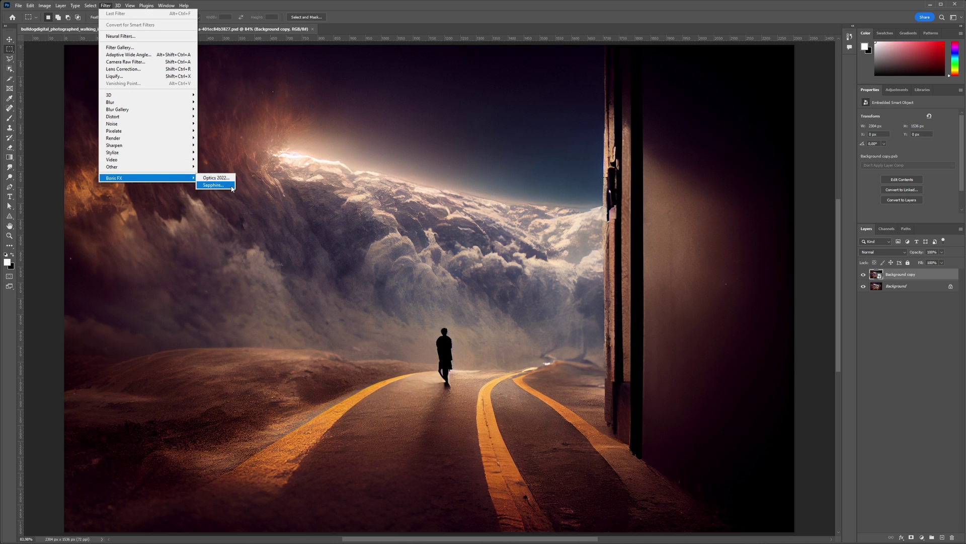
click(228, 185)
text(cinel)
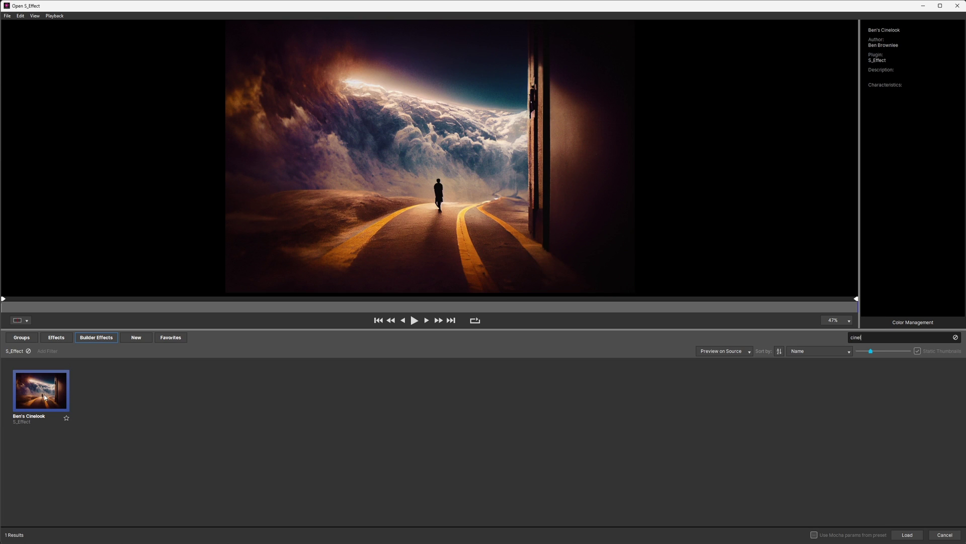
click(915, 535)
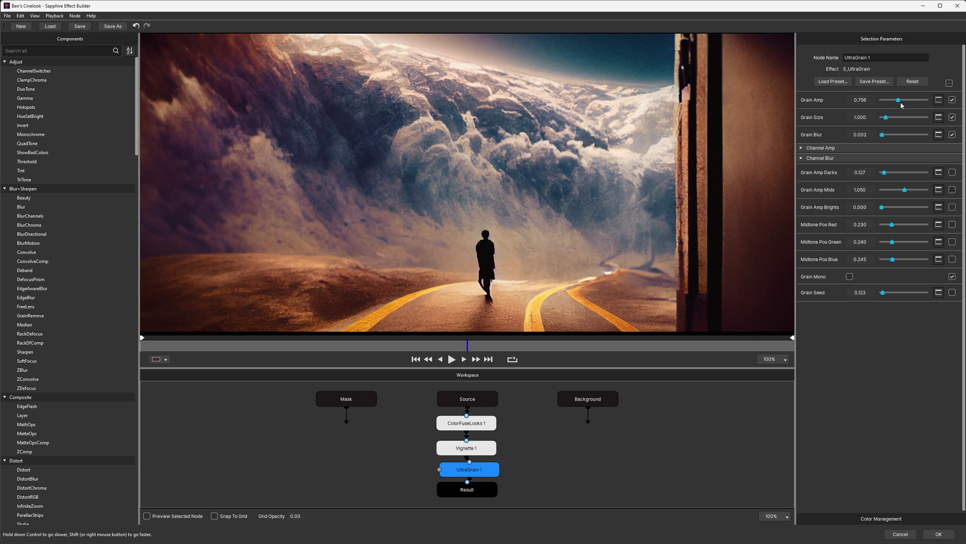
- Raise UltraGrain 1's Grain Amp to about 1.46, reduce a ColorFuseLooks 1 setting, and apply the filter to the layer
drag(902, 105, 915, 101)
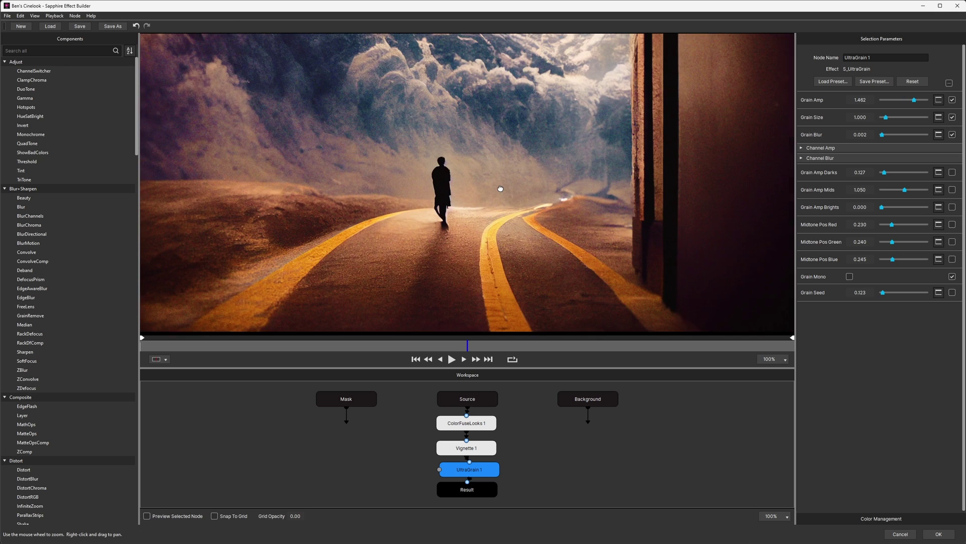
click(468, 428)
drag(900, 216, 879, 217)
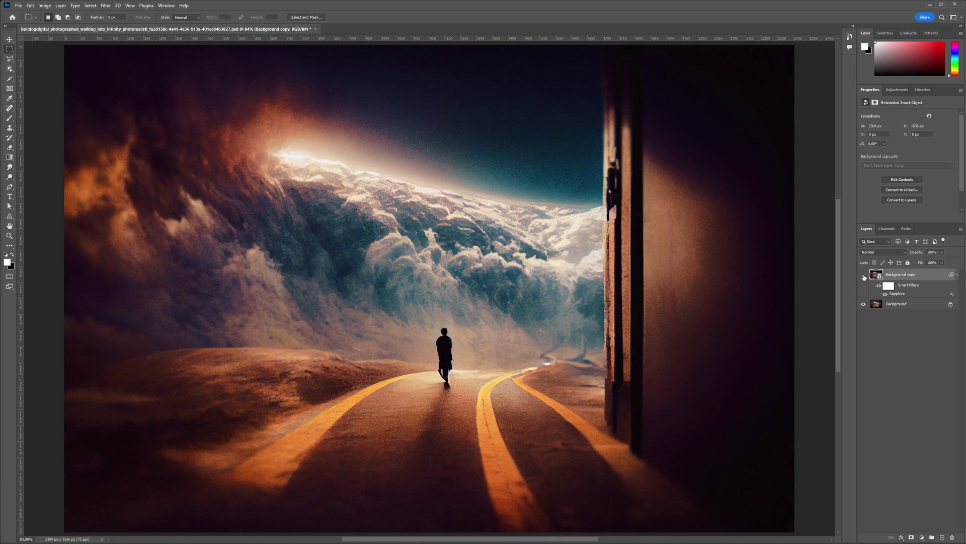
- Toggle the visibility of the Background copy layer to compare the image with and without the Sapphire look
click(864, 275)
click(863, 276)
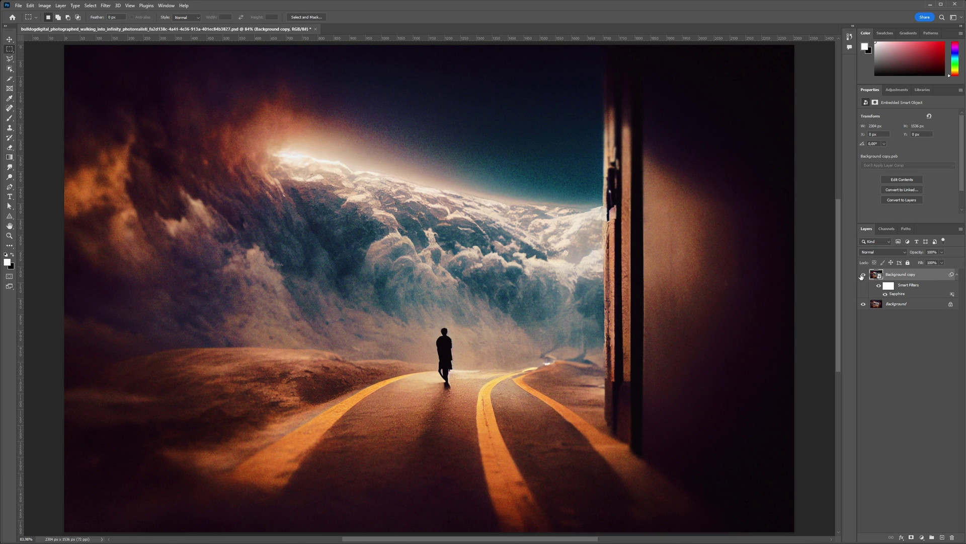